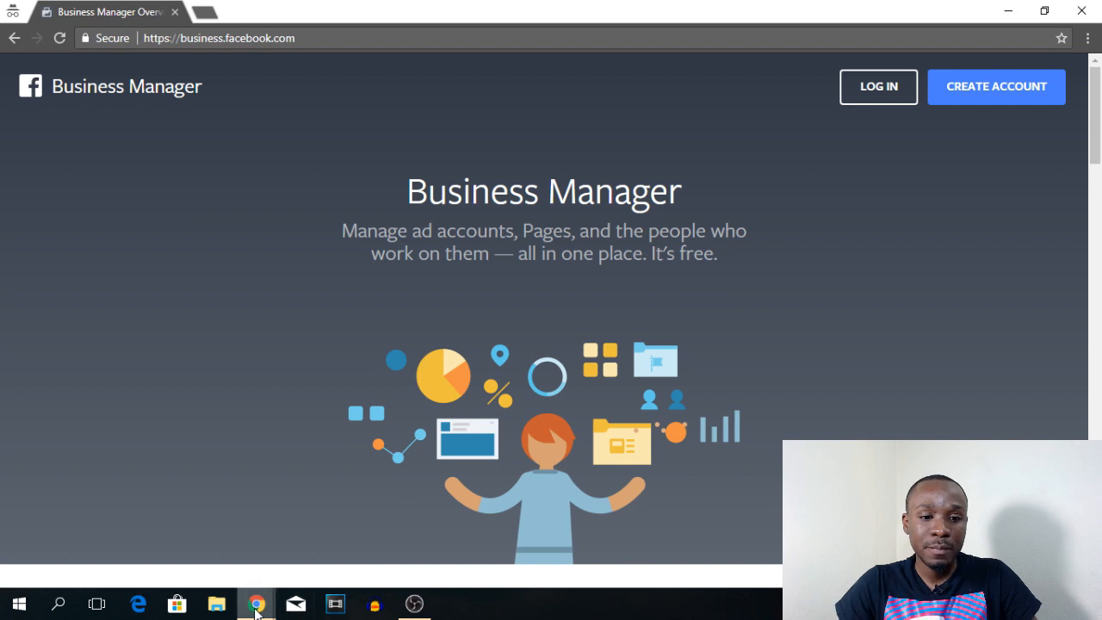
- Switch to the signed-in Business Manager browser window and read the Facebook help article on creating a pixel and adding it to Shopify
mouse_move(256, 603)
left_click(211, 552)
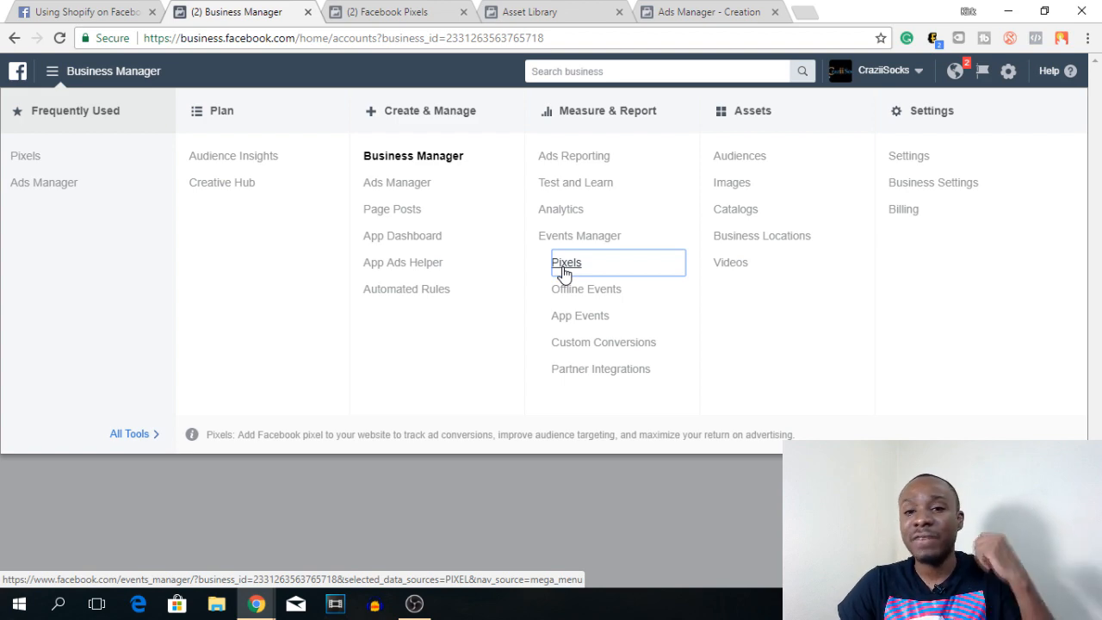
left_click(116, 10)
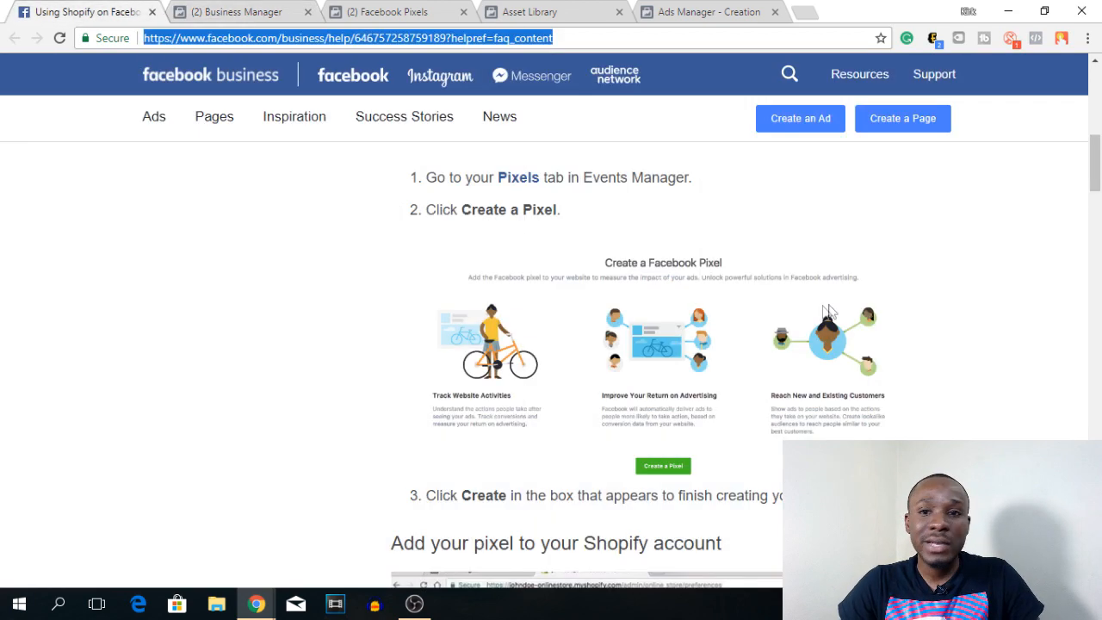
scroll(946, 289, "up", 5)
scroll(974, 260, "down", 5)
scroll(976, 270, "down", 1)
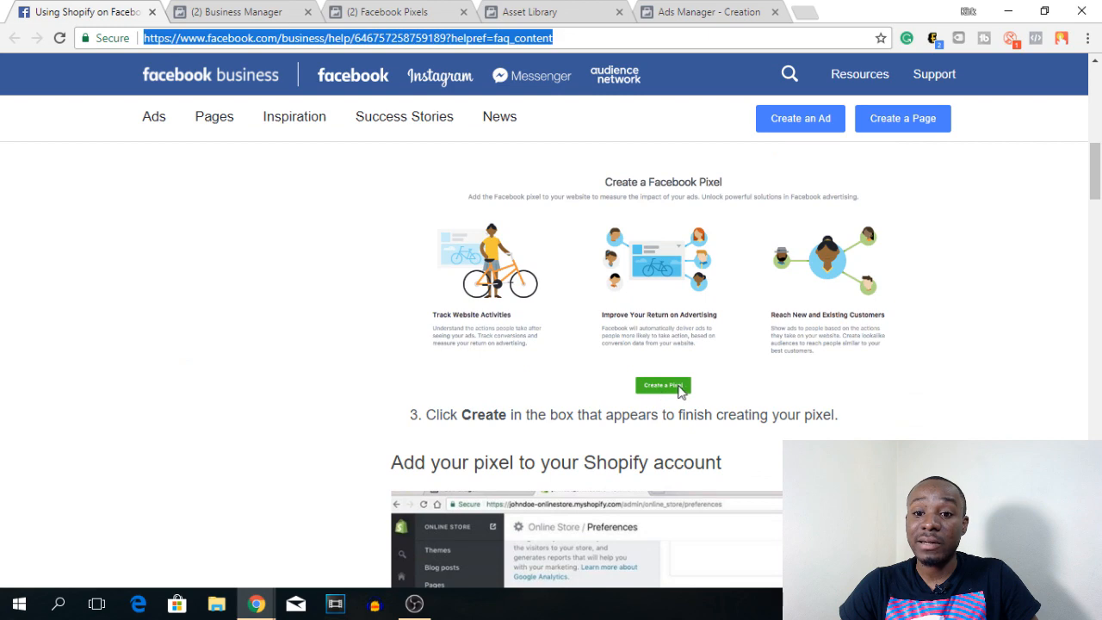
scroll(678, 385, "down", 2)
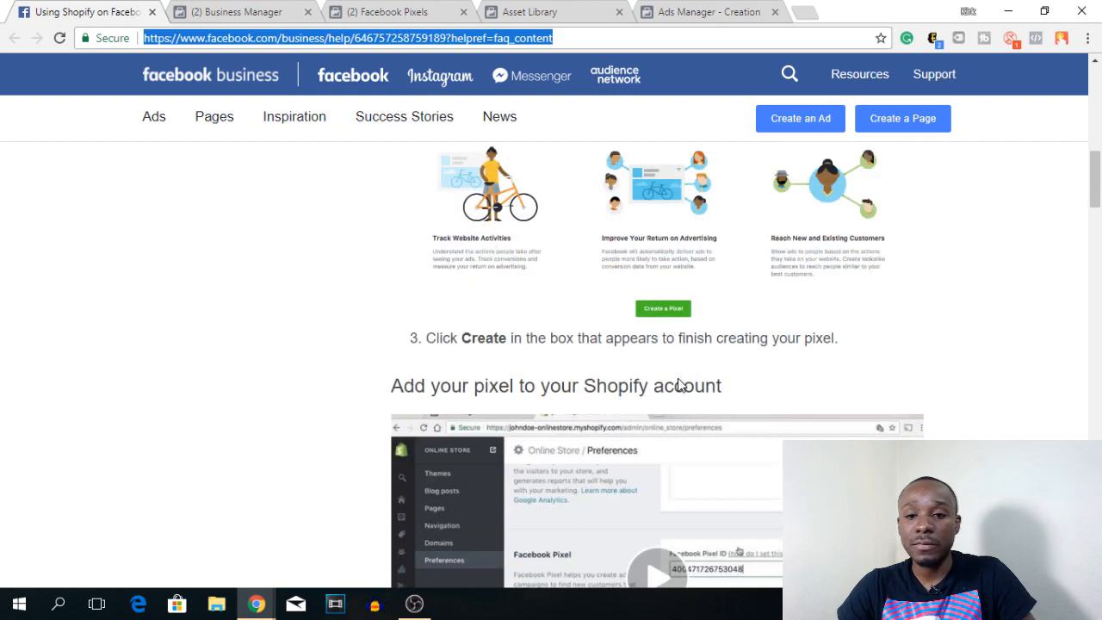
scroll(584, 411, "down", 4)
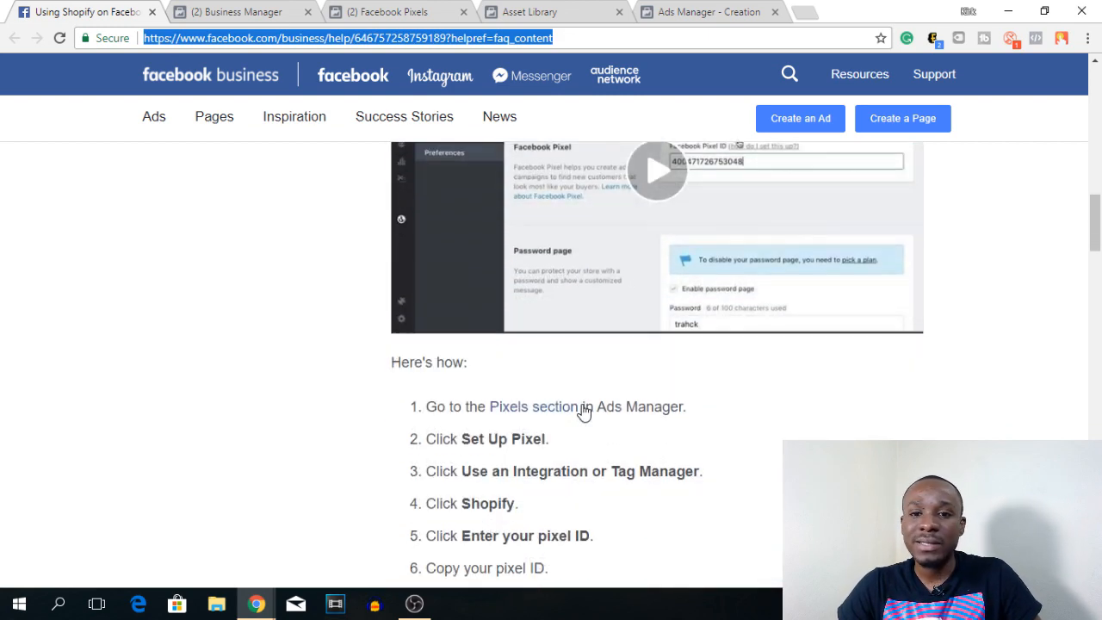
scroll(584, 411, "down", 2)
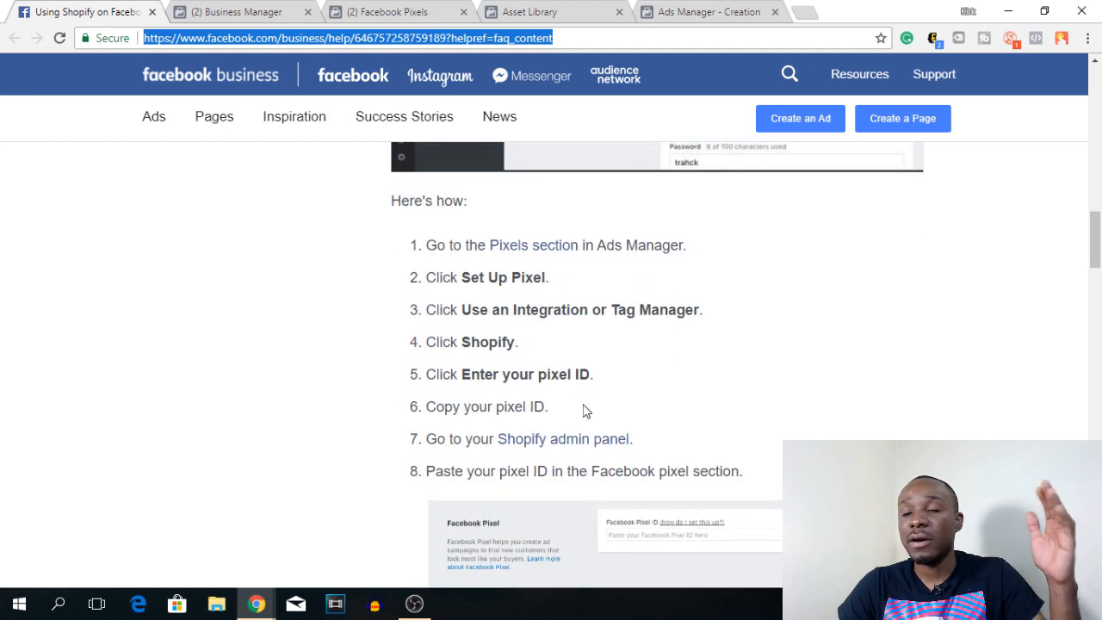
scroll(584, 412, "down", 1)
scroll(584, 411, "down", 6)
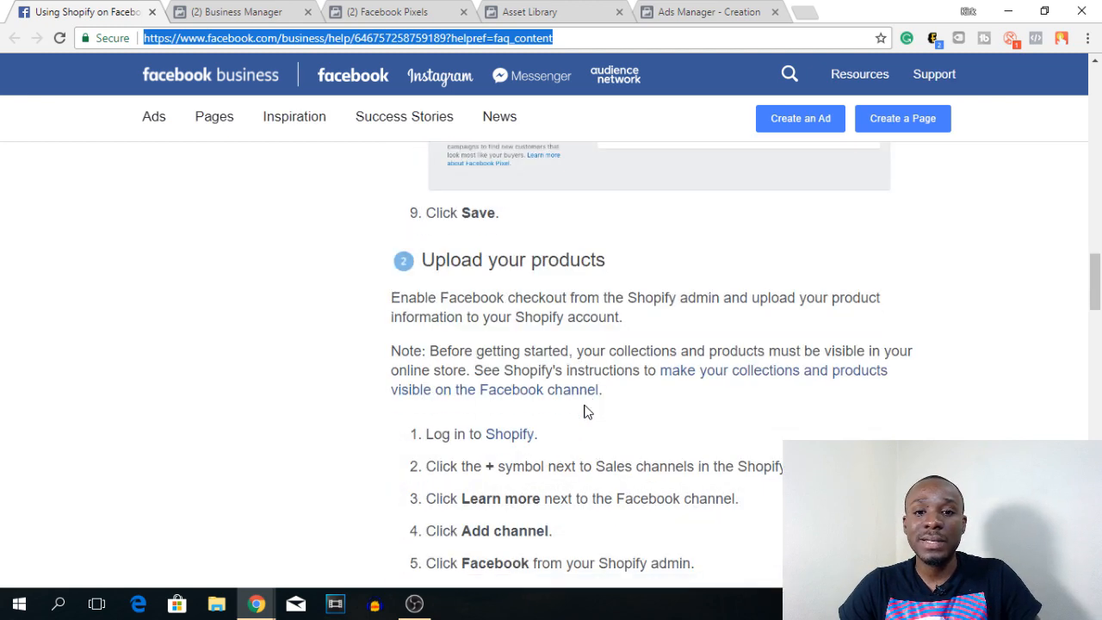
scroll(584, 412, "down", 4)
scroll(584, 412, "up", 8)
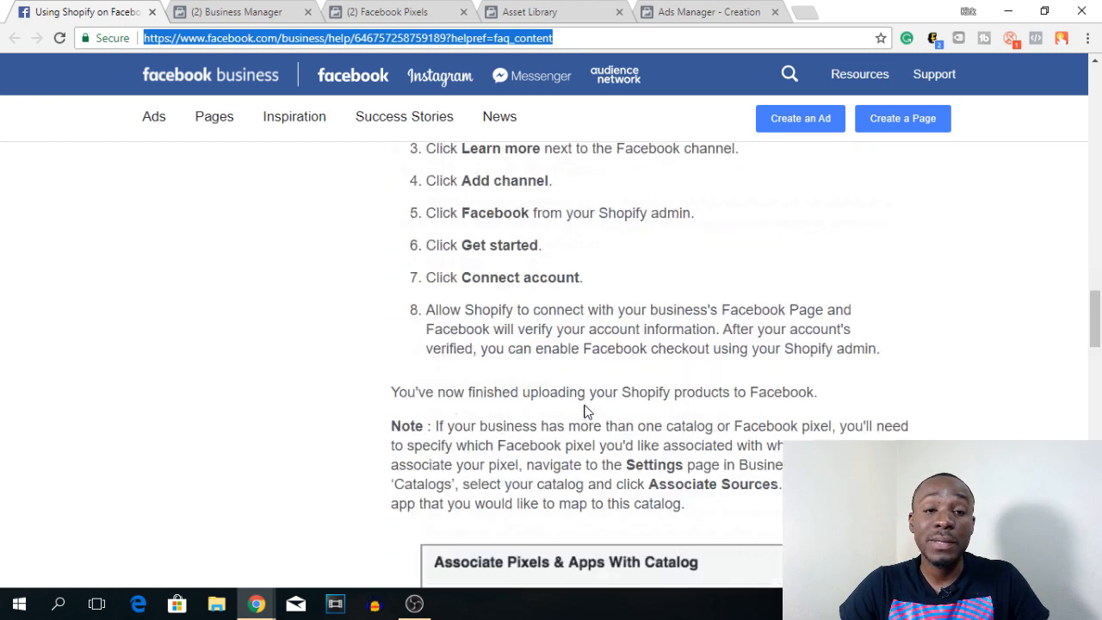
scroll(588, 412, "up", 1)
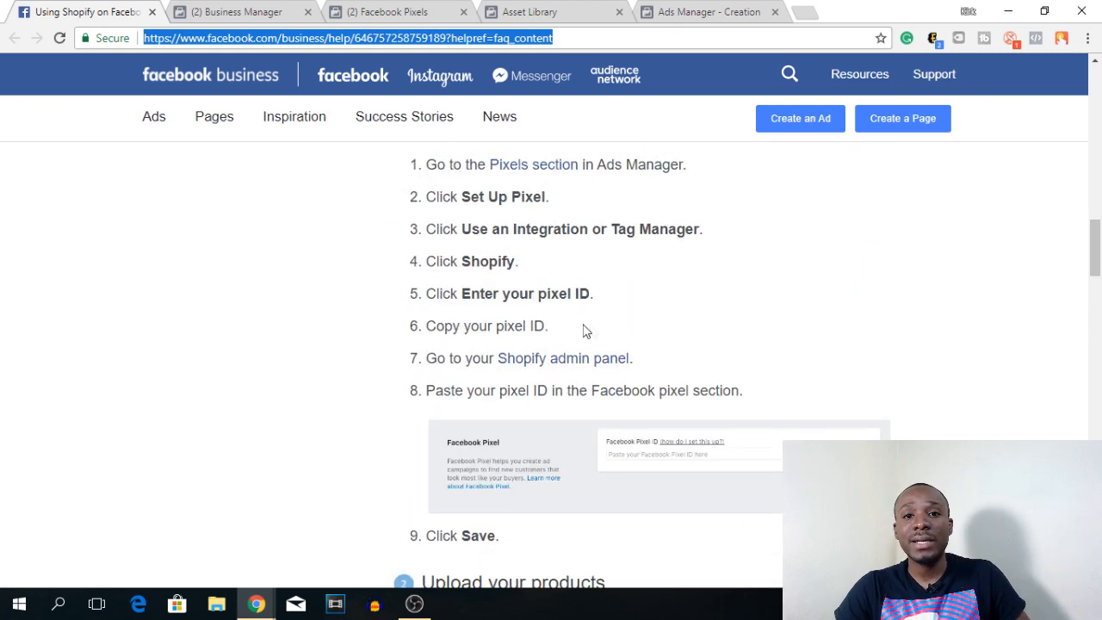
- Review the Facebook pixel's top events, the Audiences entry among the Business Manager assets, and the existing audiences in the Asset Library
left_click(403, 11)
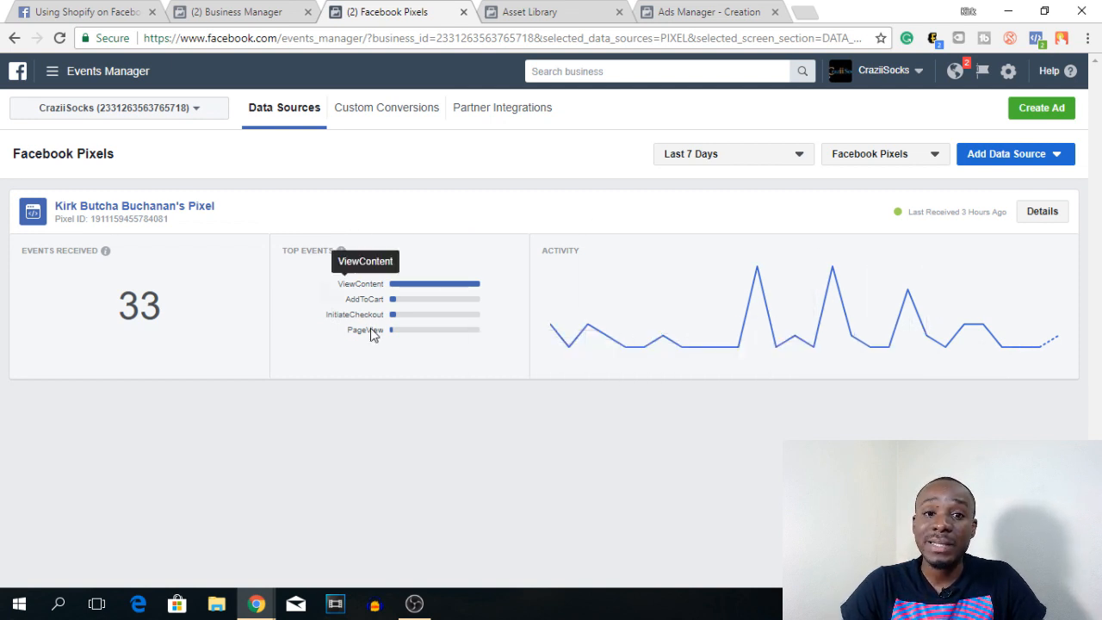
left_click(542, 9)
mouse_move(338, 220)
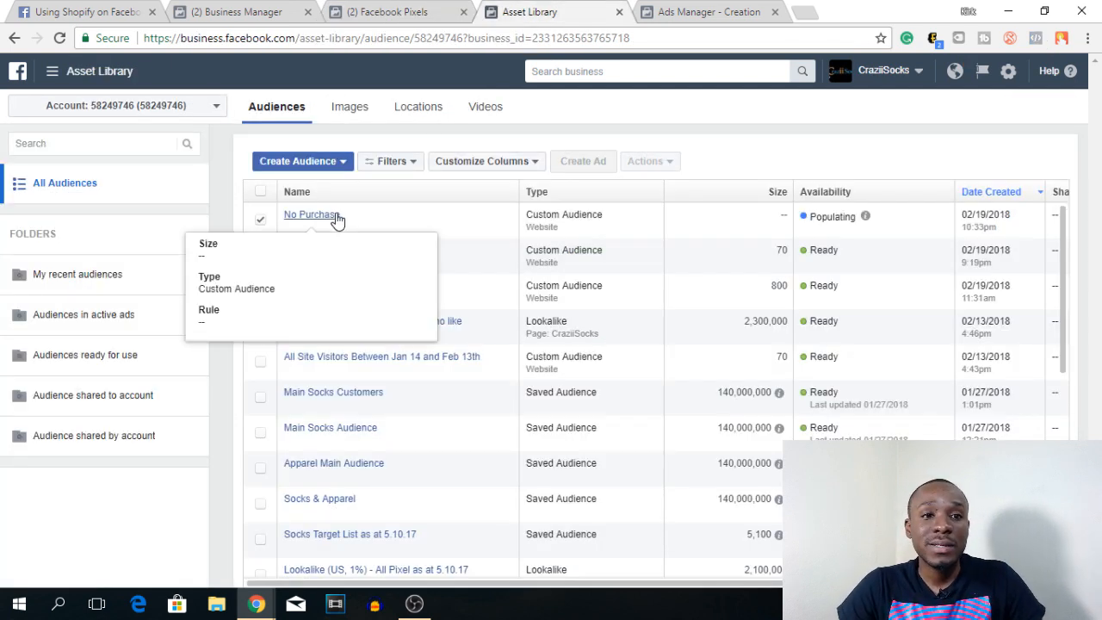
left_click(233, 10)
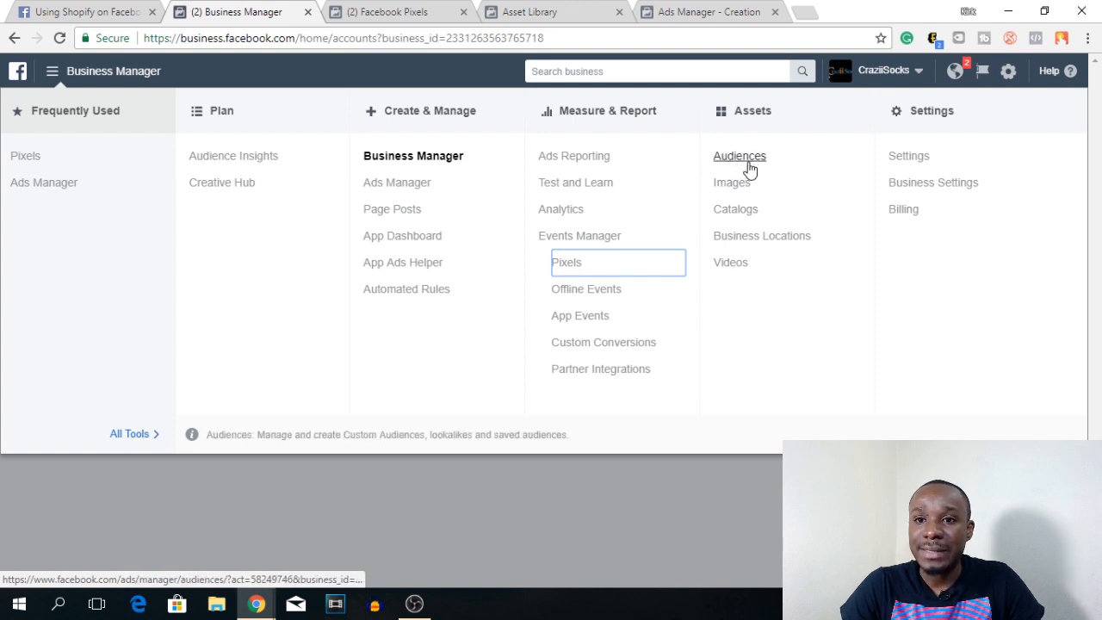
left_click(527, 8)
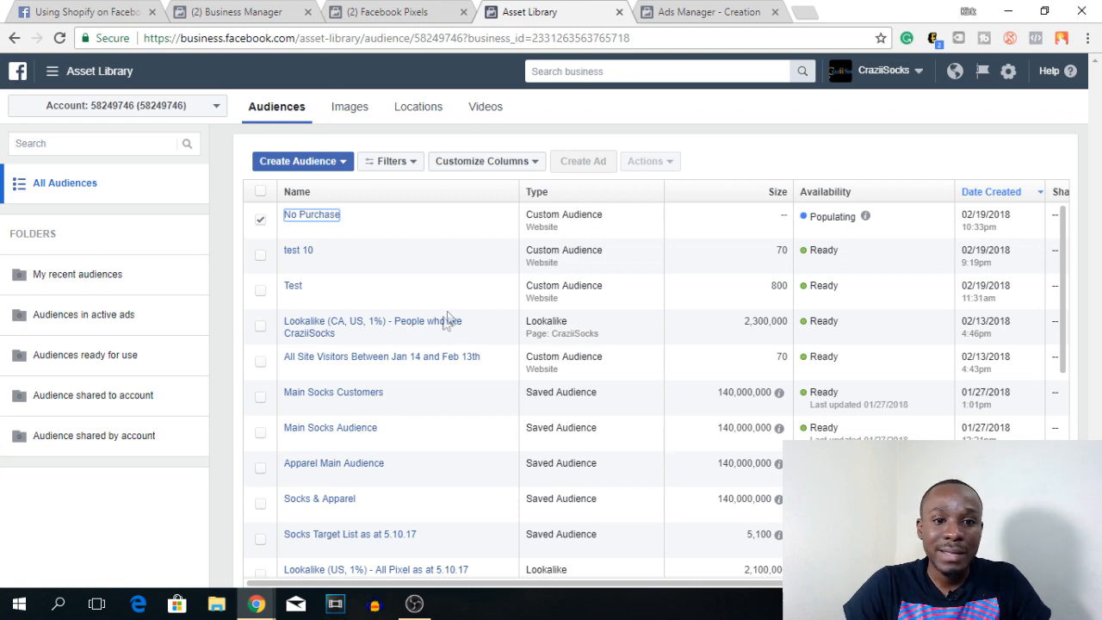
scroll(433, 340, "down", 5)
scroll(462, 377, "up", 1)
scroll(463, 379, "up", 4)
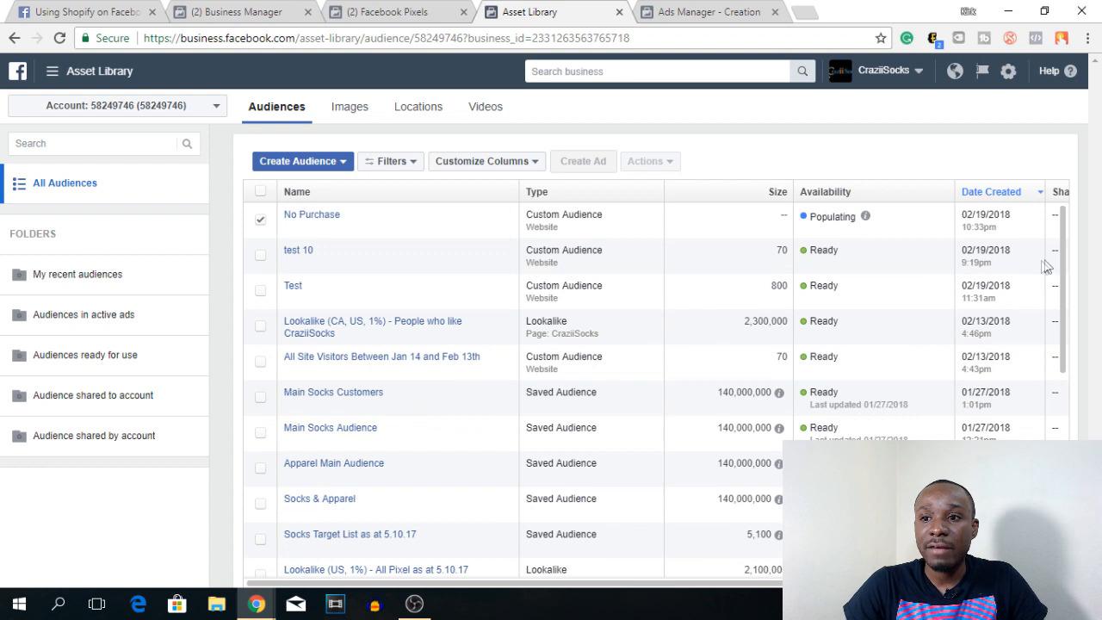
- Start creating a custom audience based on Website Traffic
left_click(343, 164)
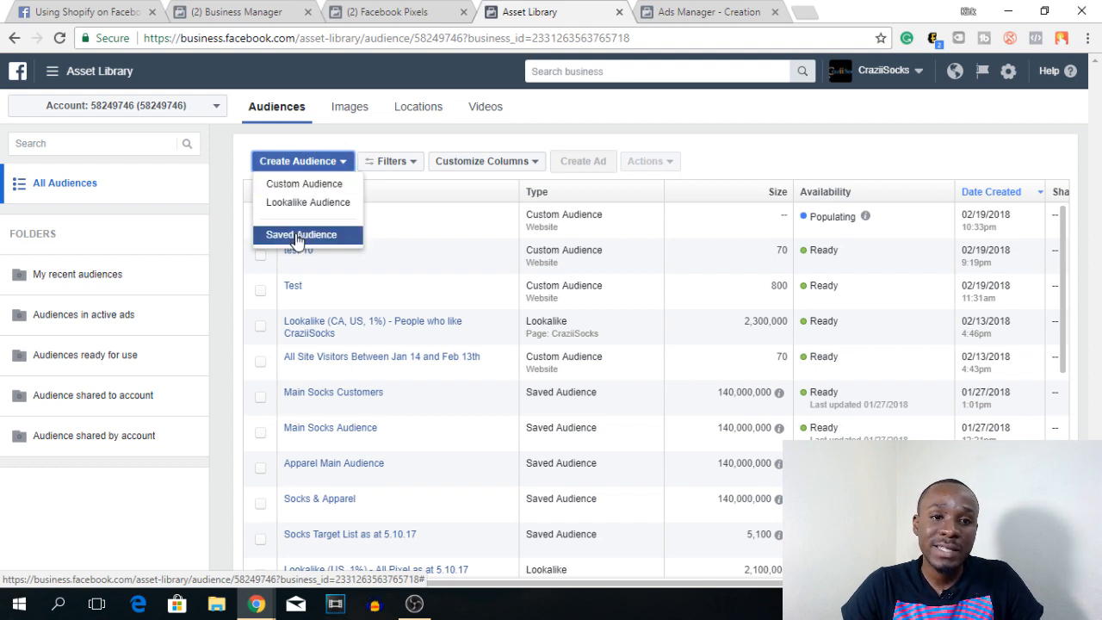
left_click(319, 184)
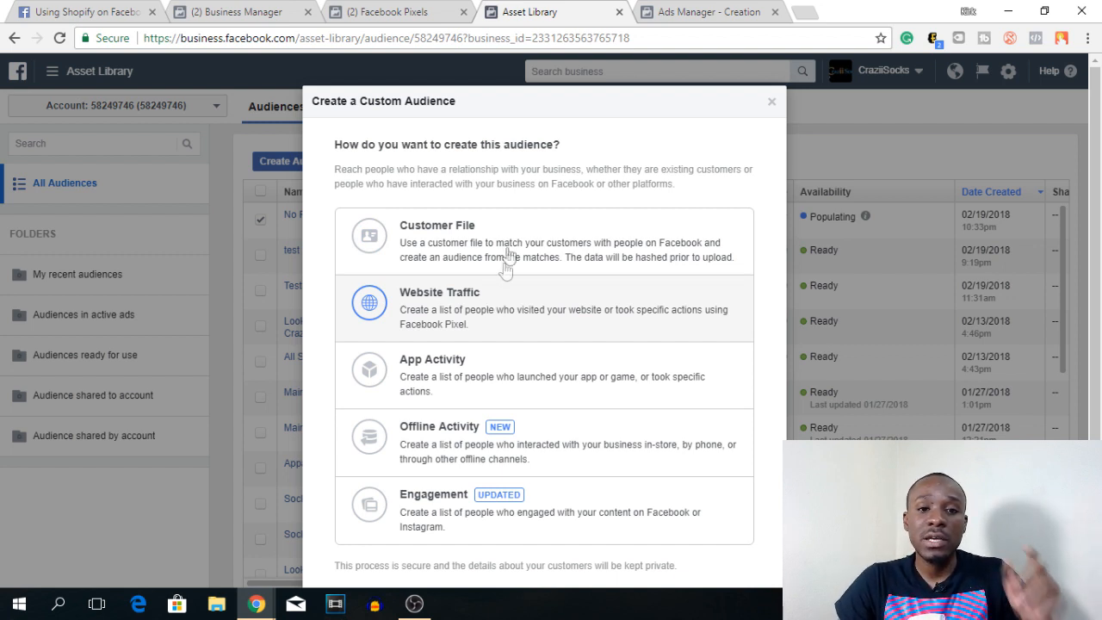
left_click(465, 311)
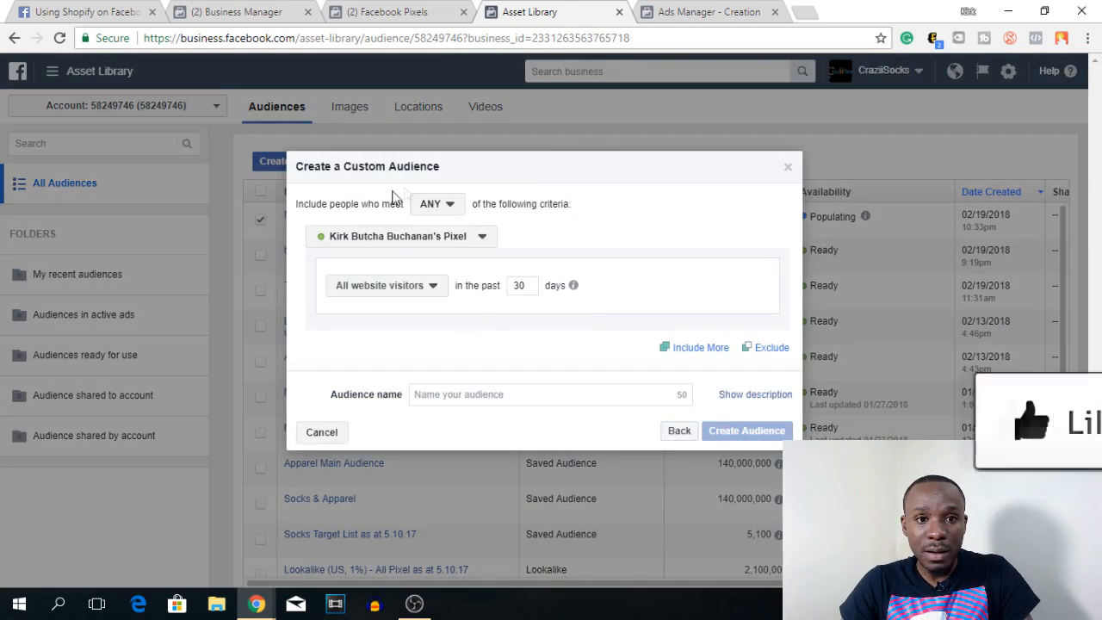
- Review the available visitor and event criteria, choose All website visitors for the custom audience, and check the pixel's data in Events Manager
left_click(436, 293)
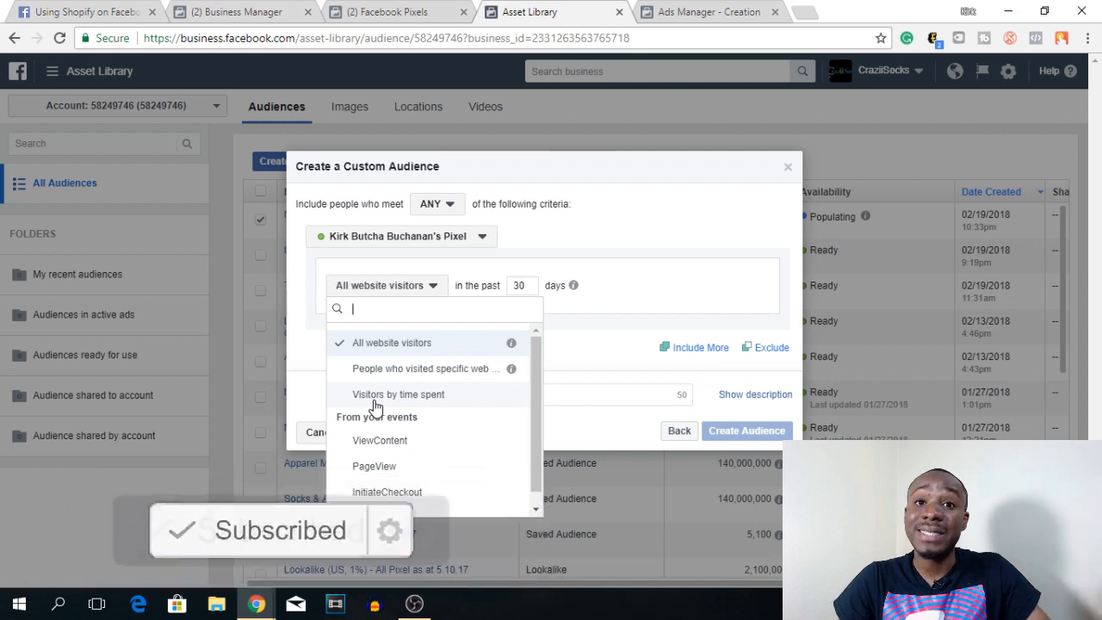
scroll(426, 425, "down", 1)
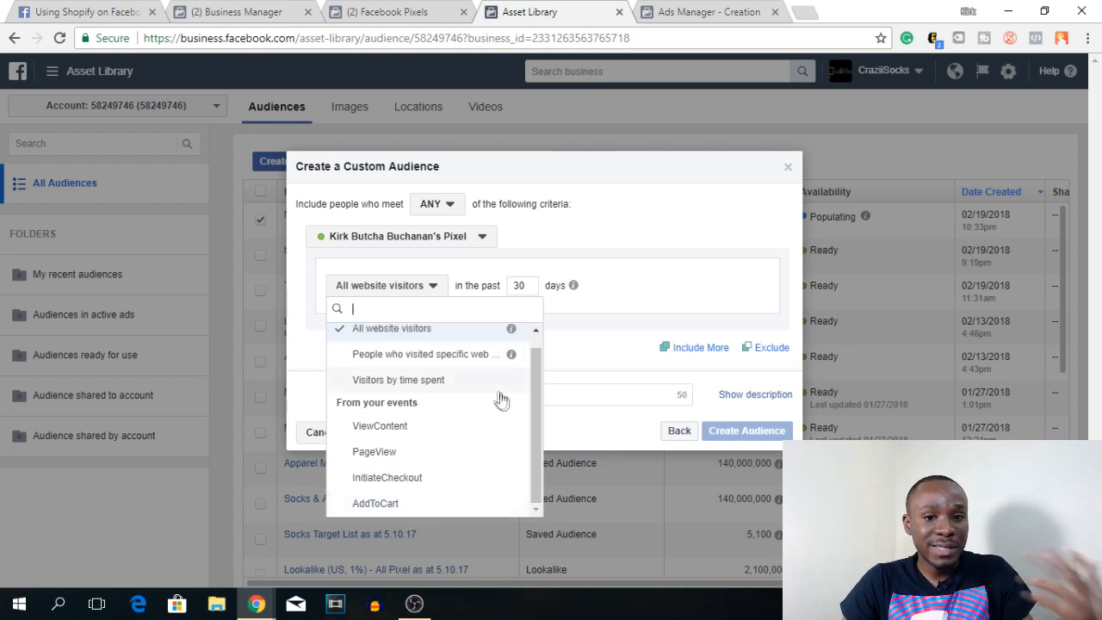
scroll(536, 382, "up", 1)
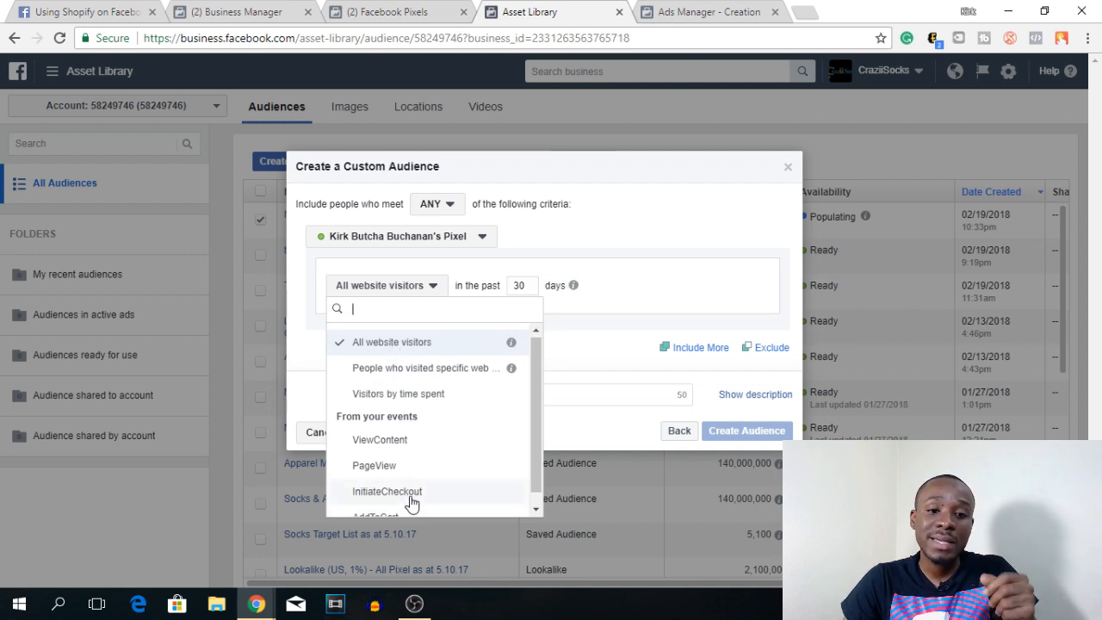
scroll(399, 513, "down", 1)
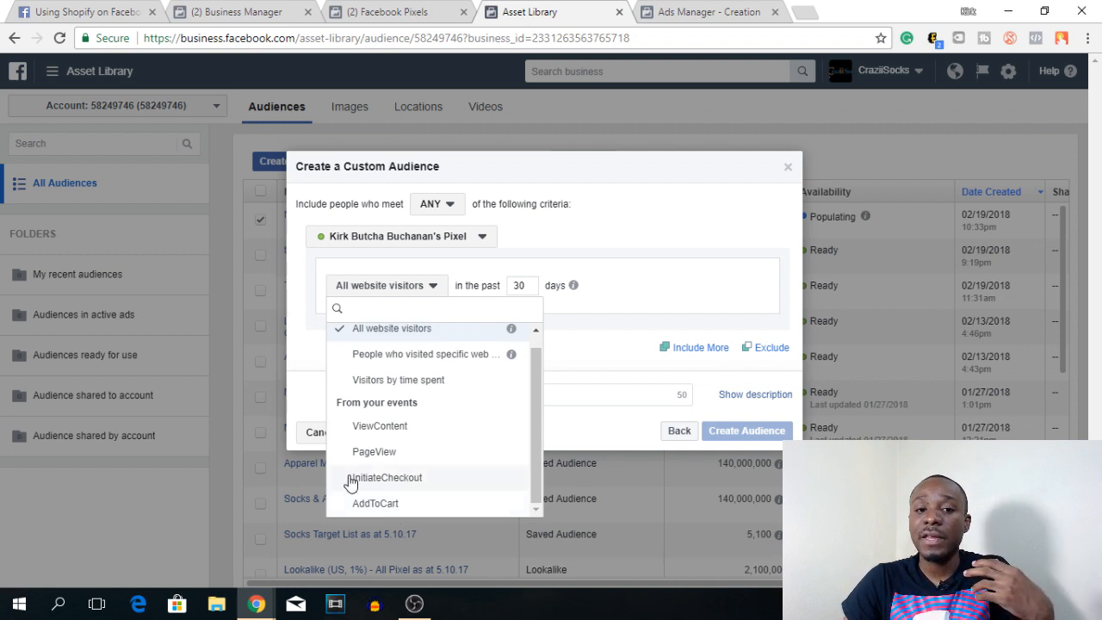
scroll(374, 365, "up", 1)
left_click(435, 288)
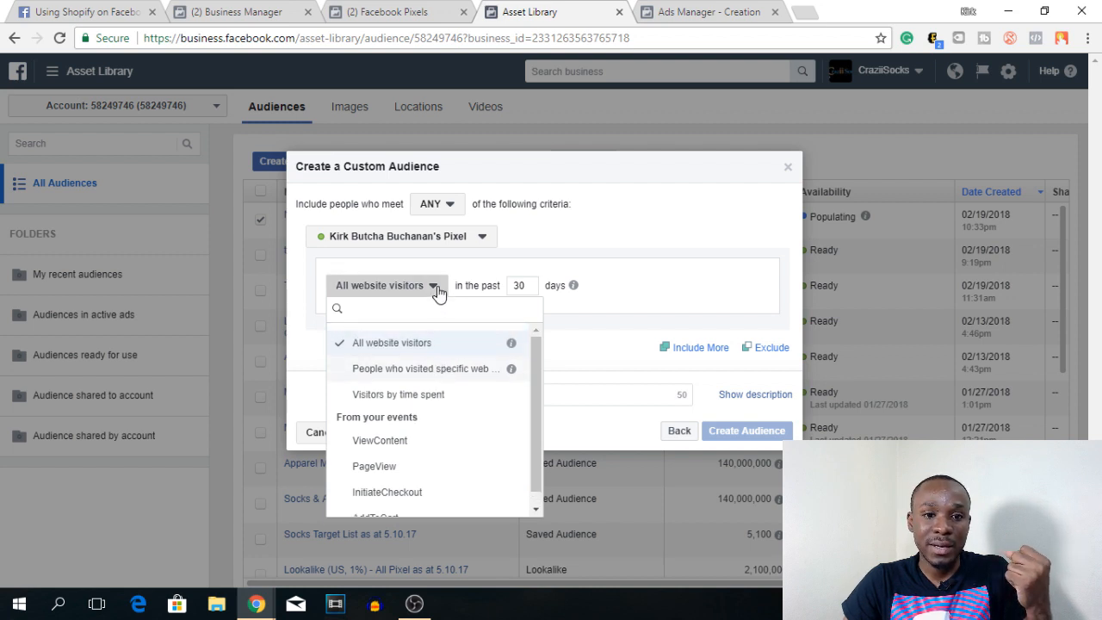
left_click(435, 287)
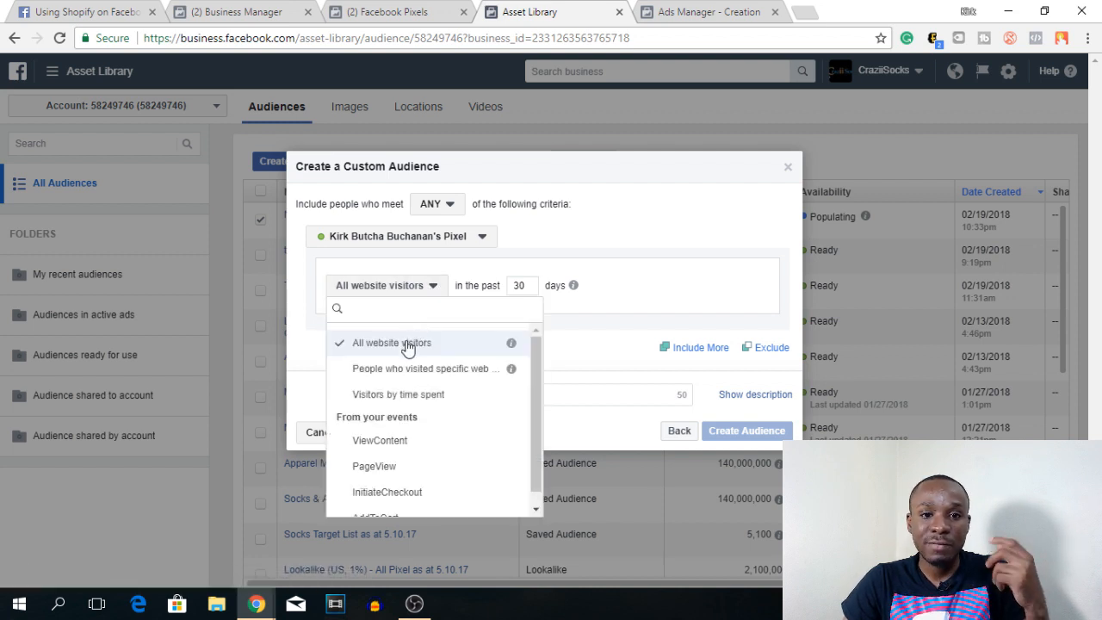
left_click(408, 344)
left_click(413, 11)
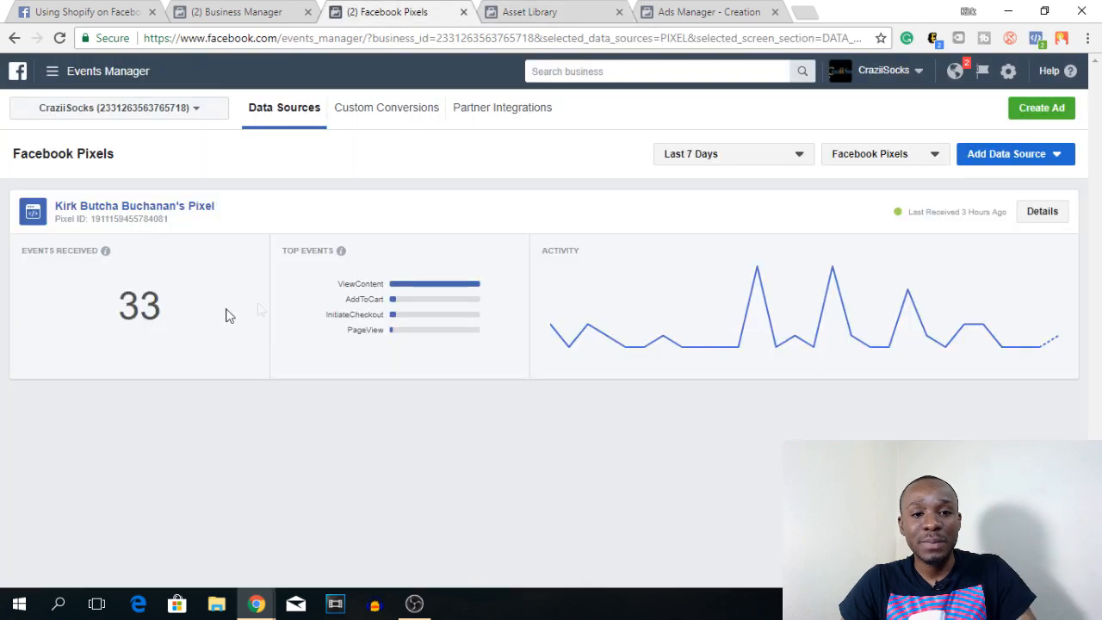
left_click(543, 9)
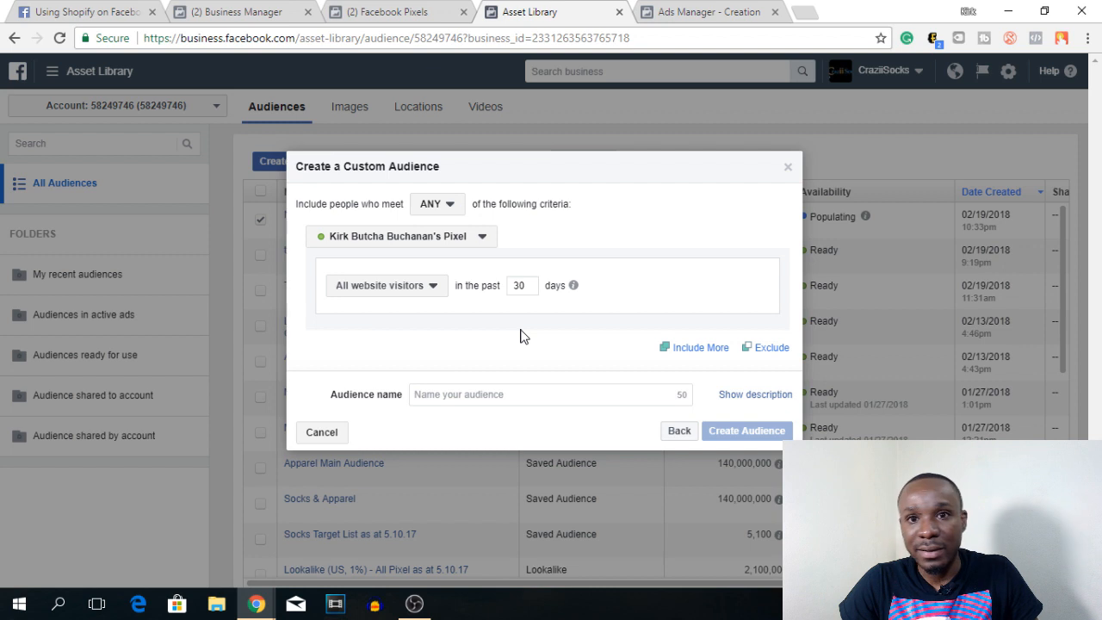
- Set the website visitor period to the past 180 days, name the audience "Retarget Feb" and create it
mouse_move(573, 286)
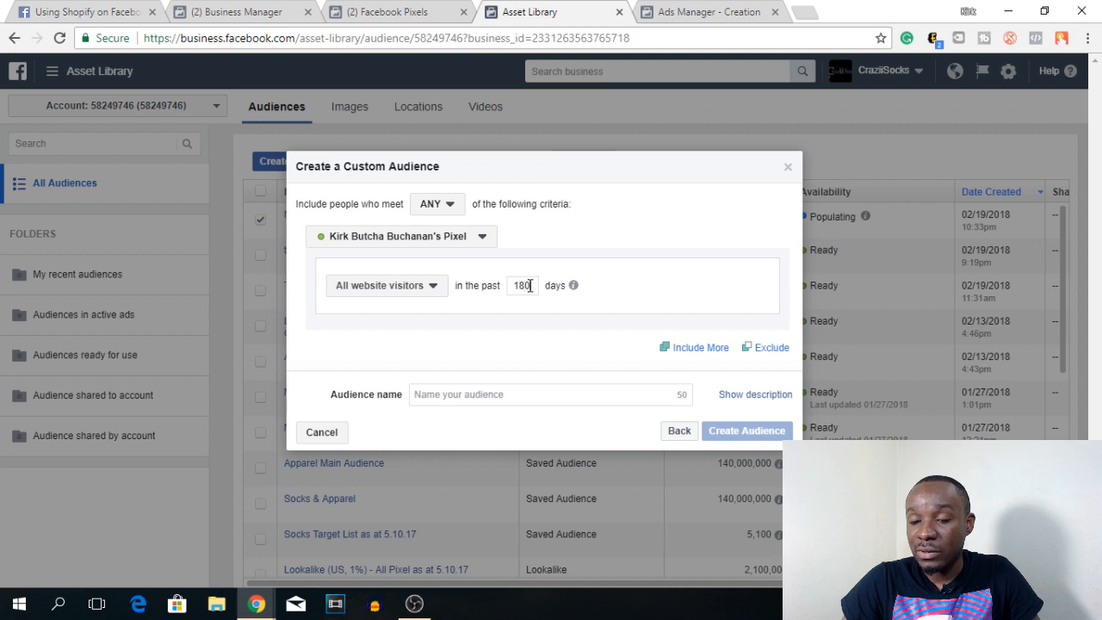
left_click(596, 395)
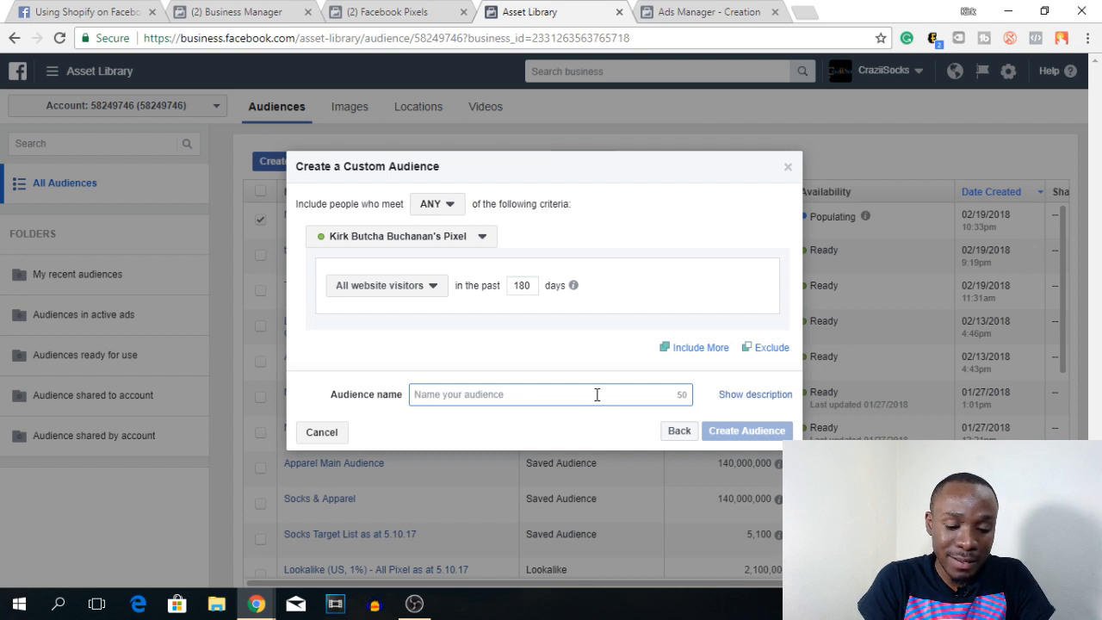
type("Retarget Feb")
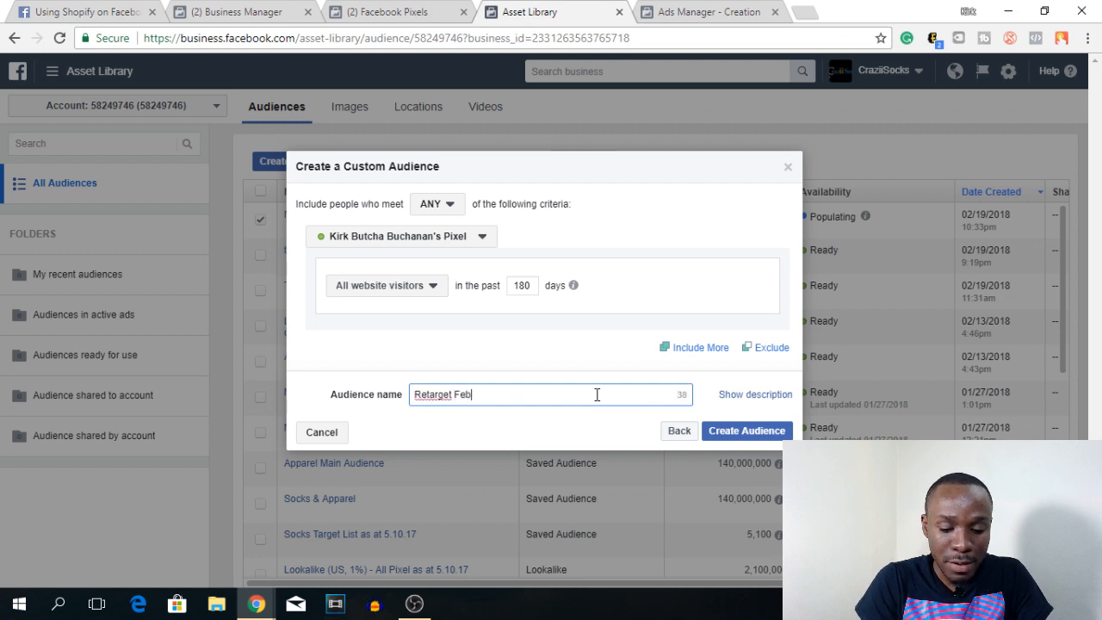
left_click(753, 433)
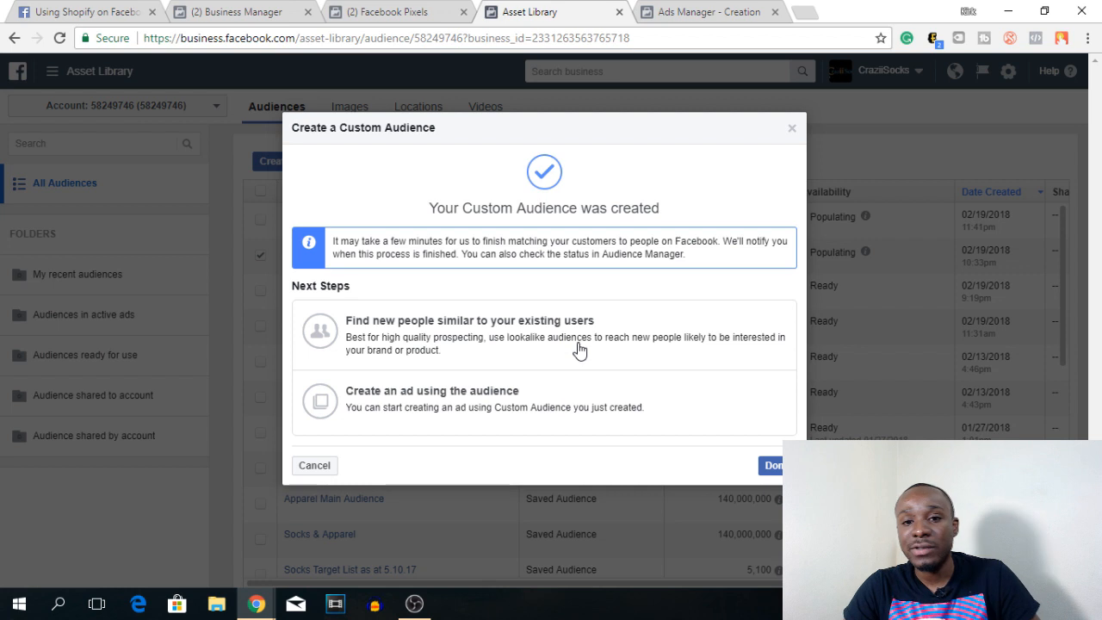
- Start a lookalike audience of people similar to existing users, with the custom audience Retarget Feb as its source
left_click(457, 332)
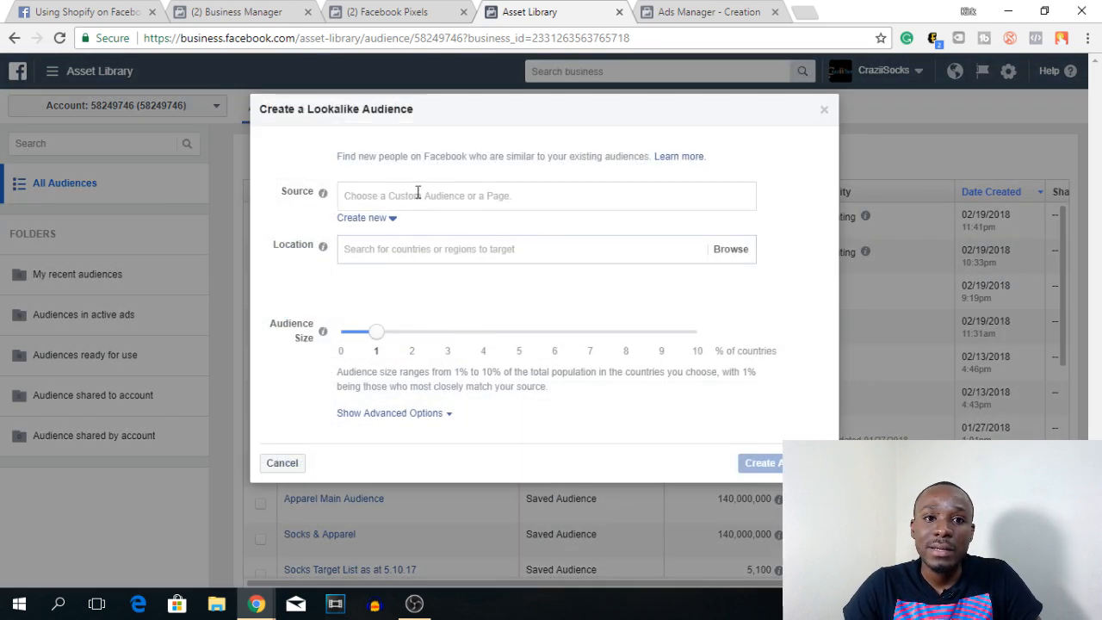
left_click(416, 195)
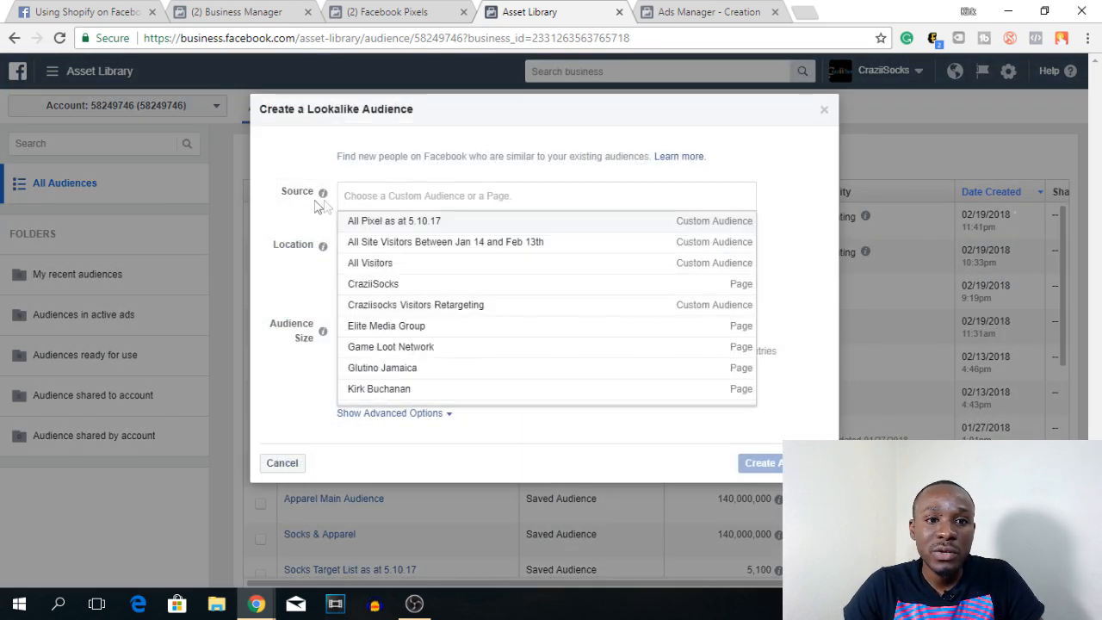
scroll(443, 329, "down", 3)
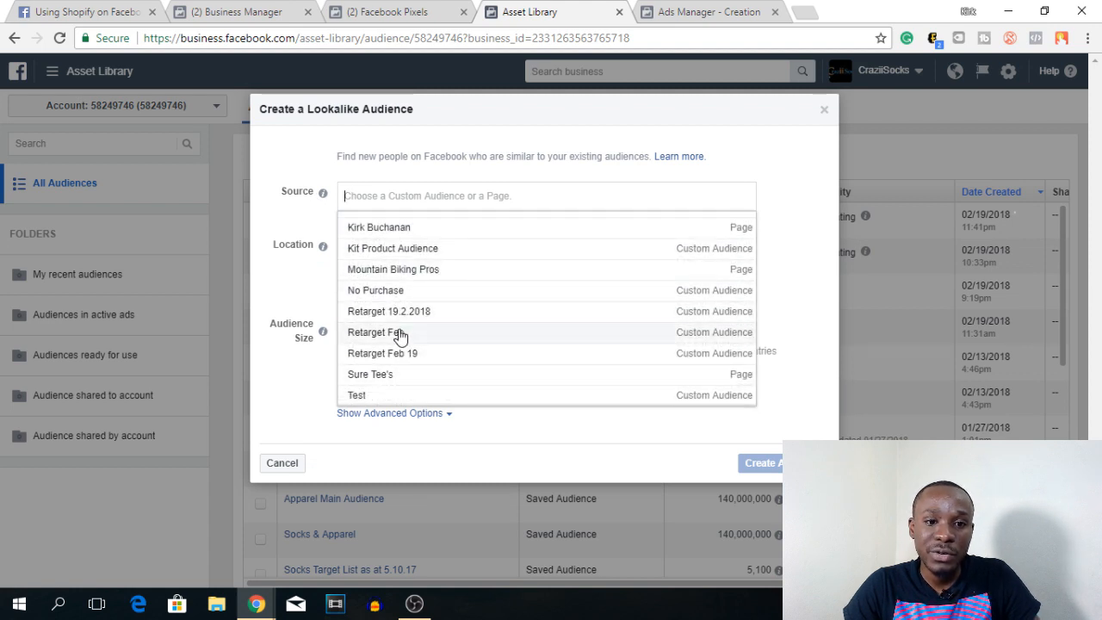
left_click(400, 334)
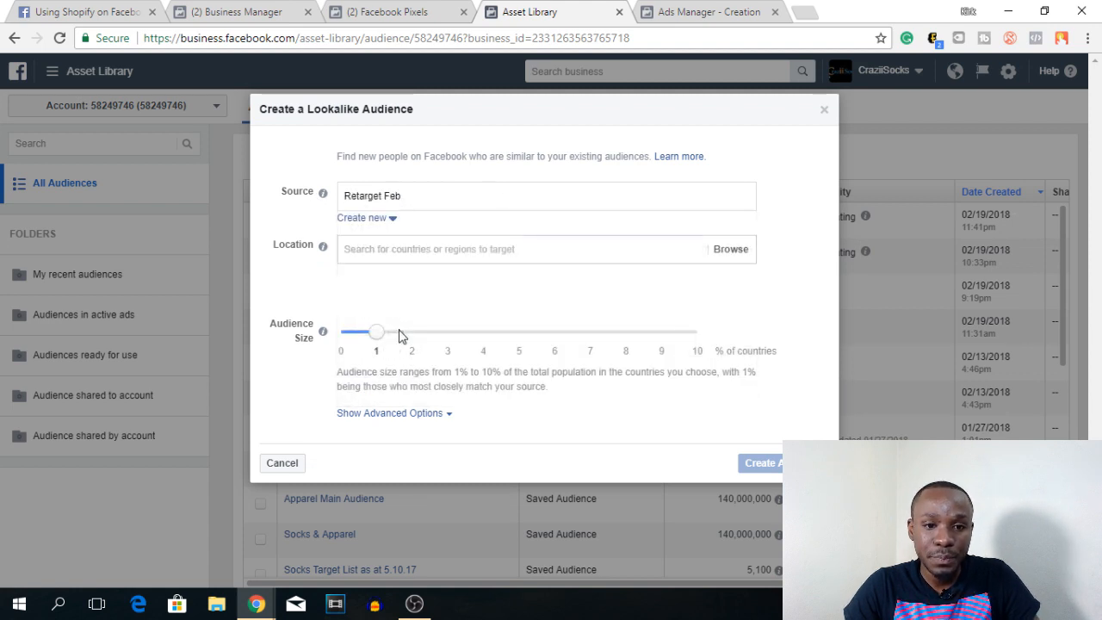
- Find and add United States as the lookalike audience's target location
left_click(389, 250)
type("unite")
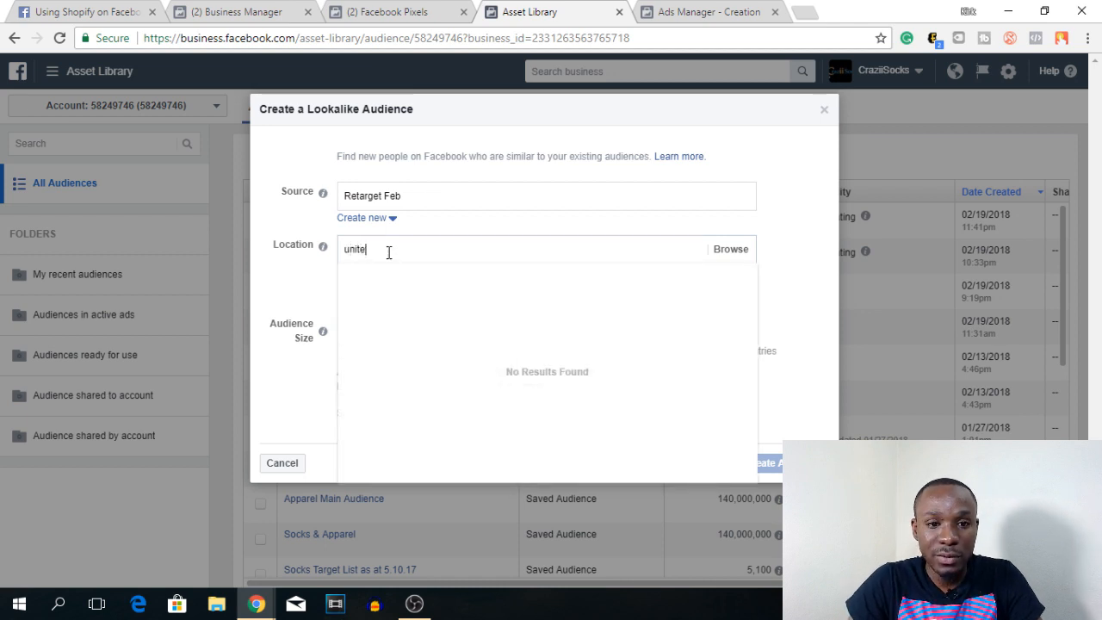
type("d")
left_click(389, 327)
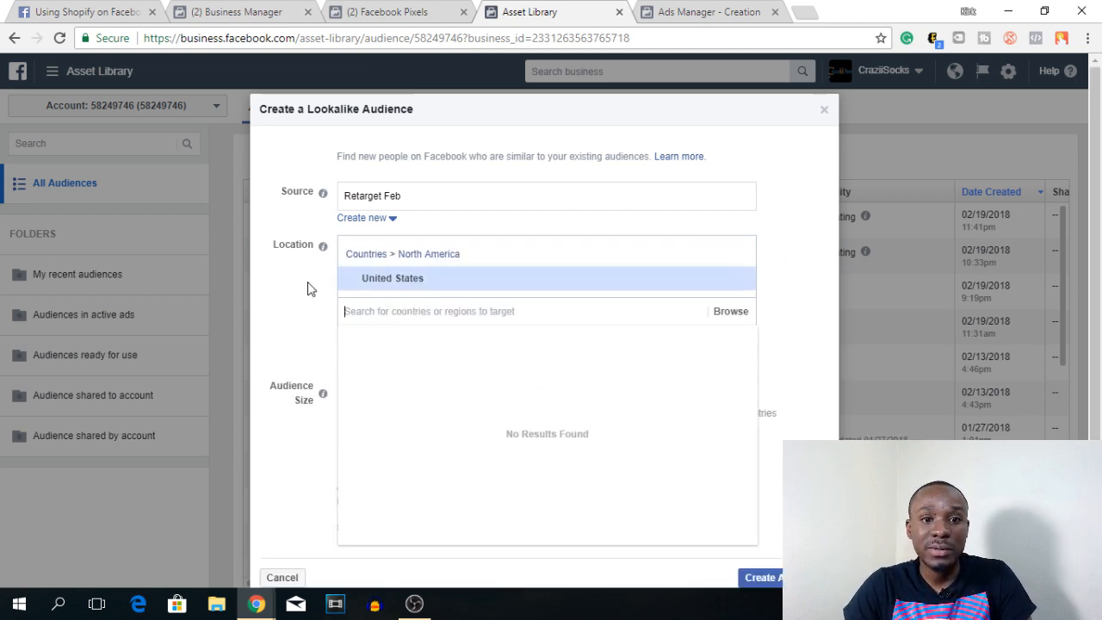
- Compare audience sizes of 10% and 1%, keep the lookalike at 1% of the United States and create it
left_click(276, 291)
scroll(414, 383, "down", 1)
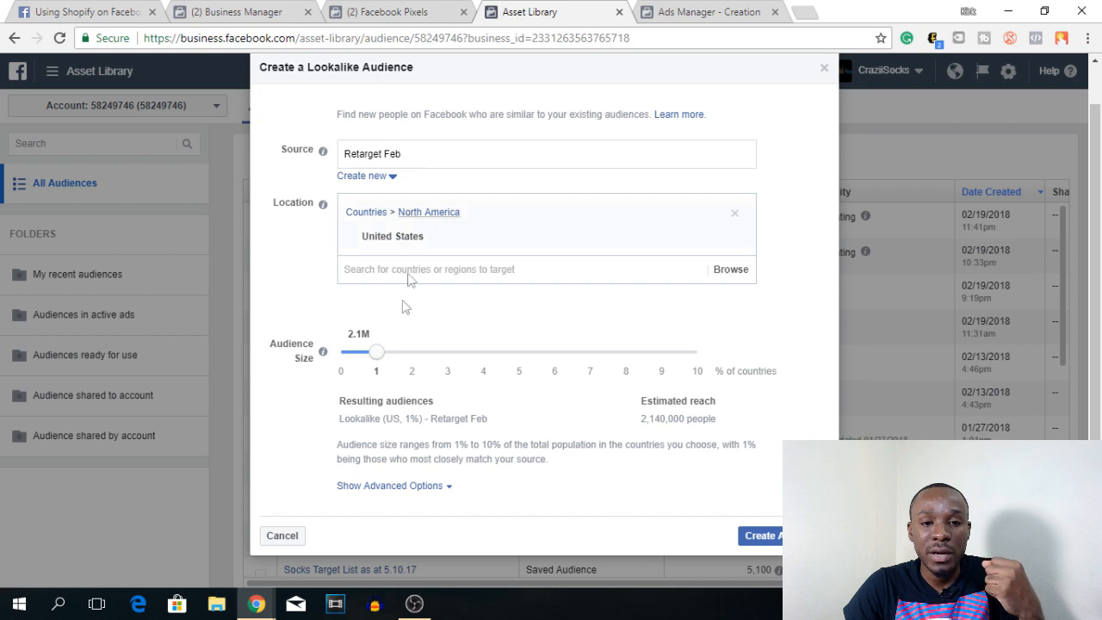
left_click_drag(381, 356, 708, 353)
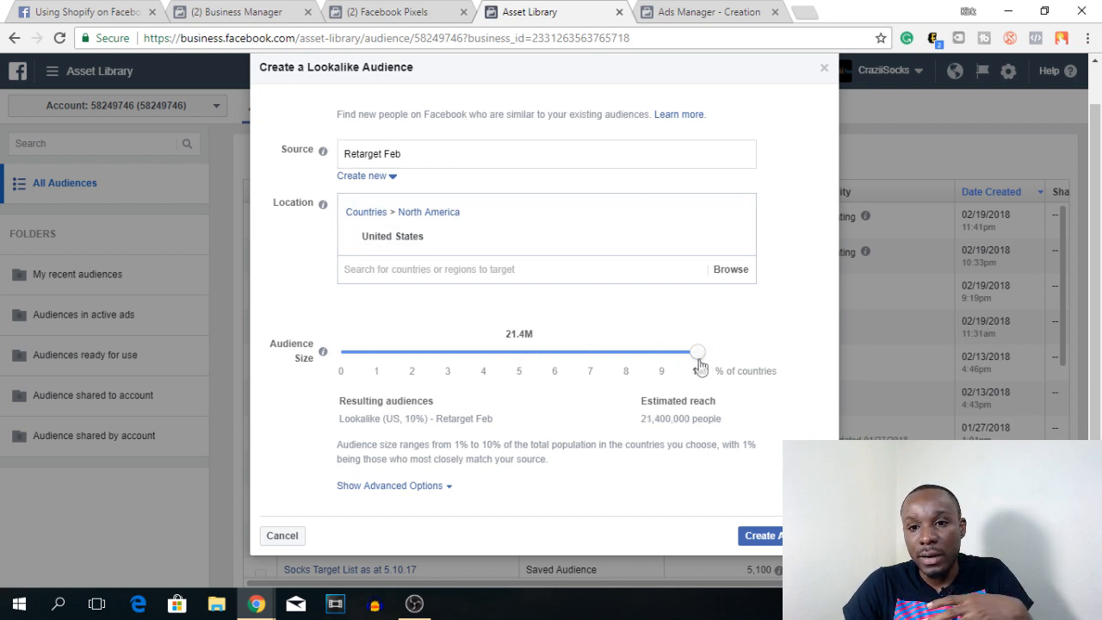
left_click_drag(656, 366, 377, 369)
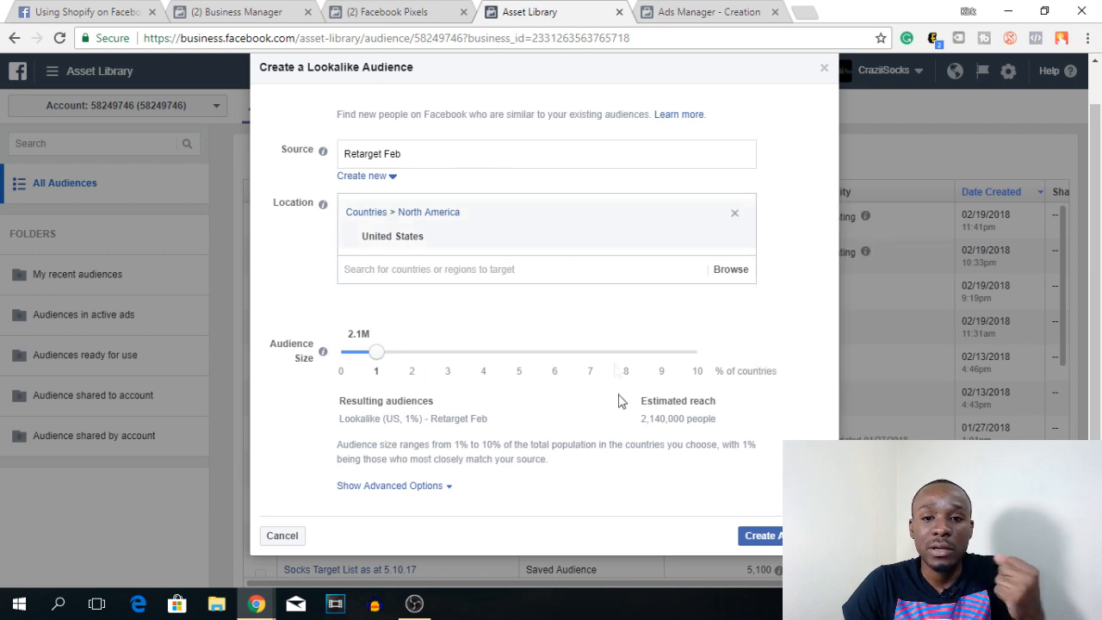
left_click(763, 536)
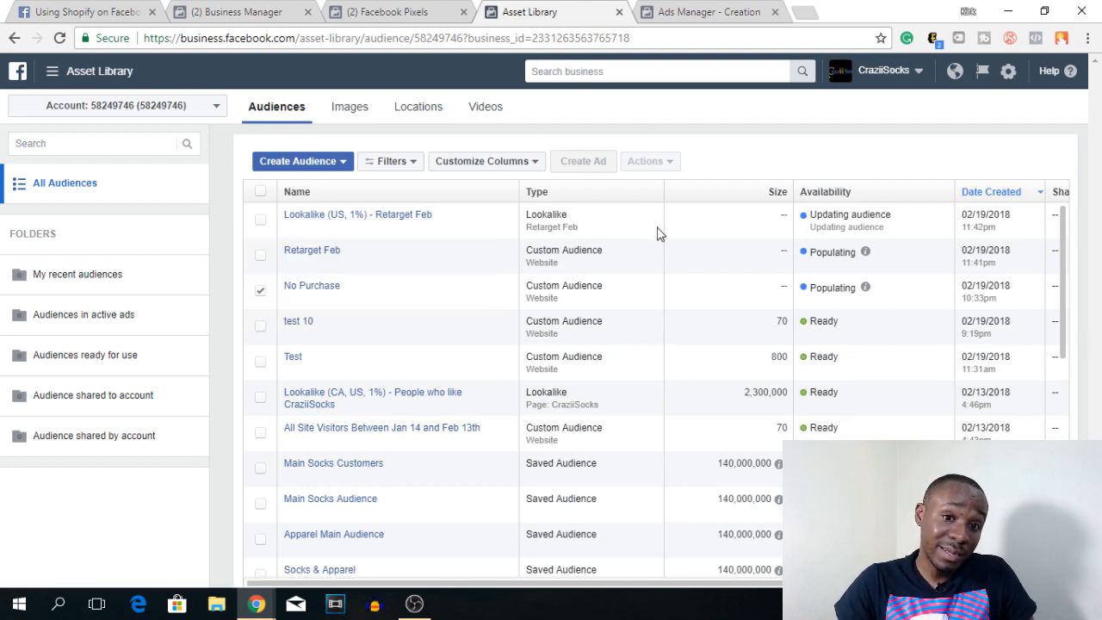
- Examine the new Retarget Feb lookalike in the audience list and the US - 18+ ad set's traffic, offer and audience settings in Ads Manager
left_click(689, 10)
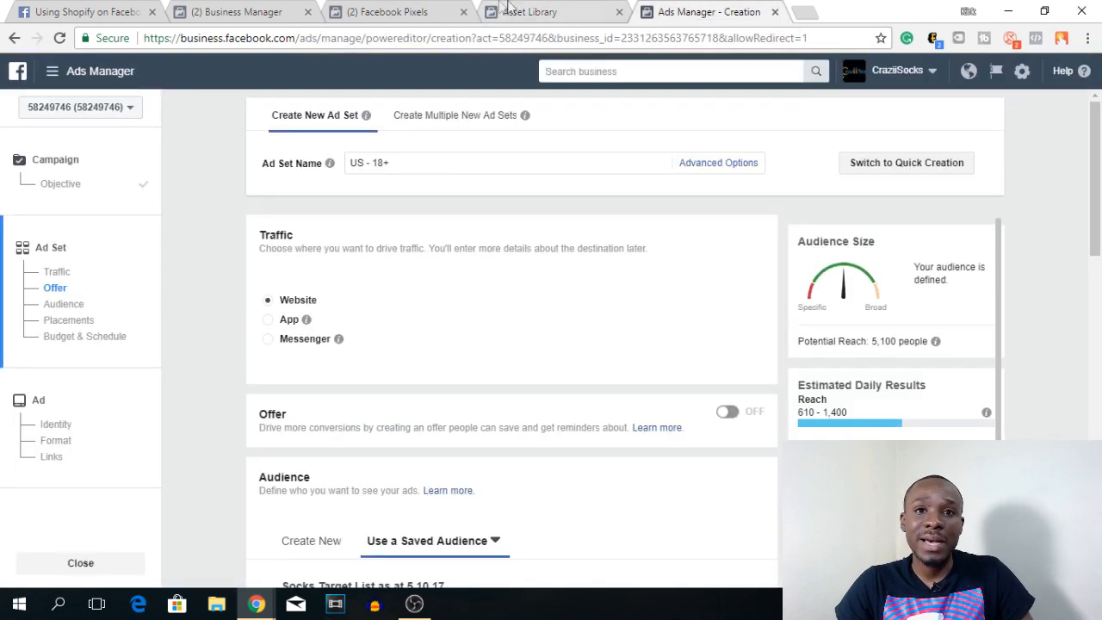
left_click(505, 11)
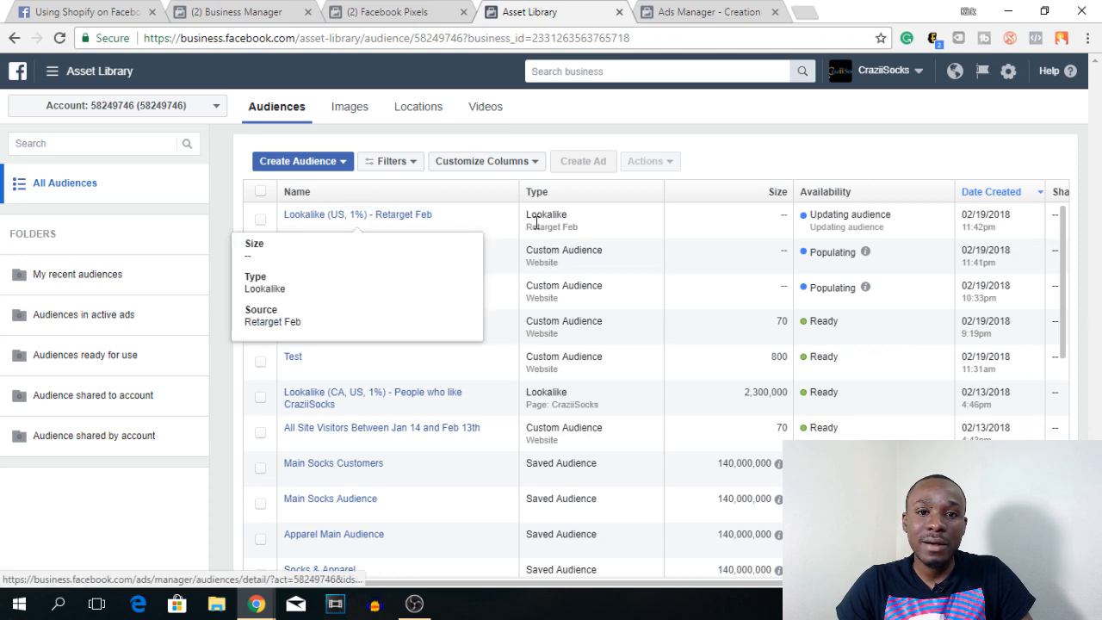
left_click(699, 10)
scroll(468, 294, "down", 3)
scroll(518, 321, "up", 3)
scroll(556, 338, "down", 5)
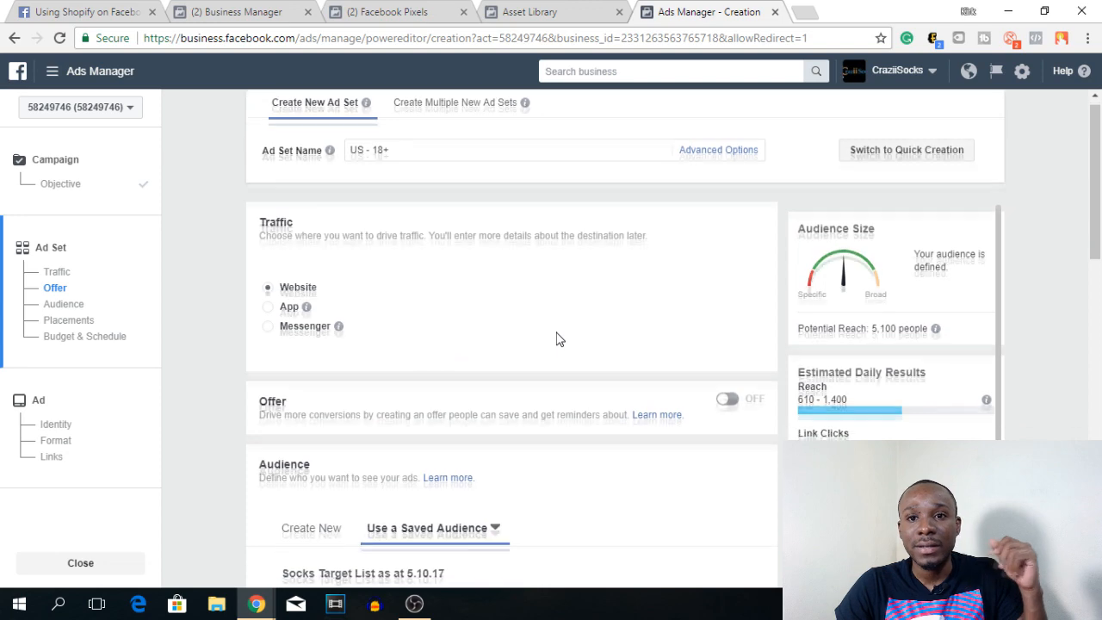
scroll(556, 338, "up", 6)
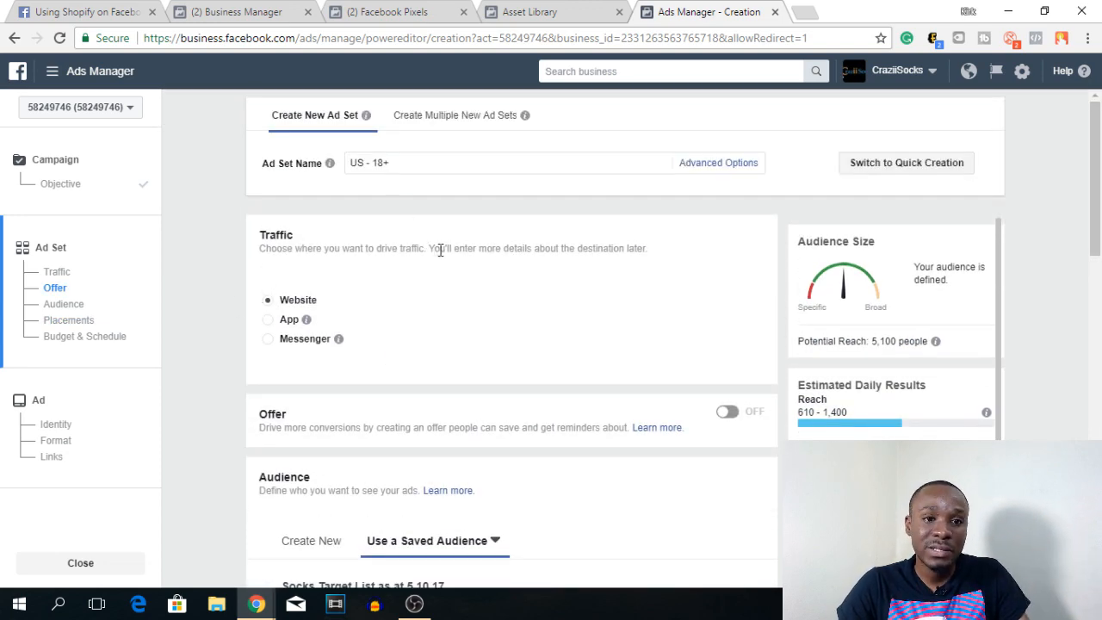
scroll(441, 267, "down", 4)
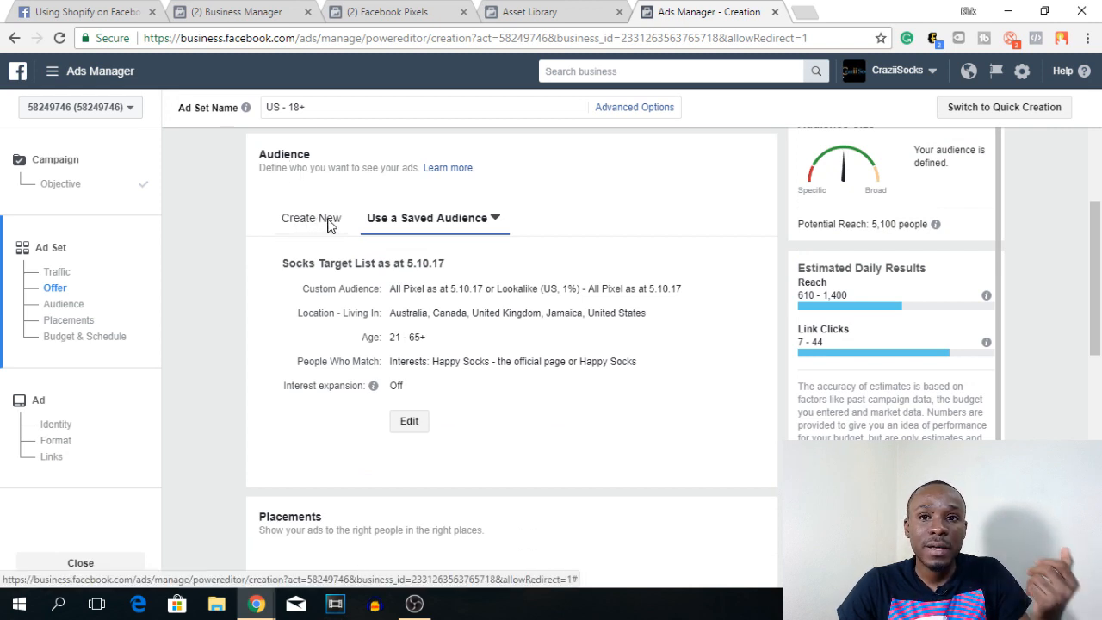
- Compare the ad set's new and saved audience options with the Asset Library, and choose the saved audience Socks Target List as at 5.10.17
left_click(332, 222)
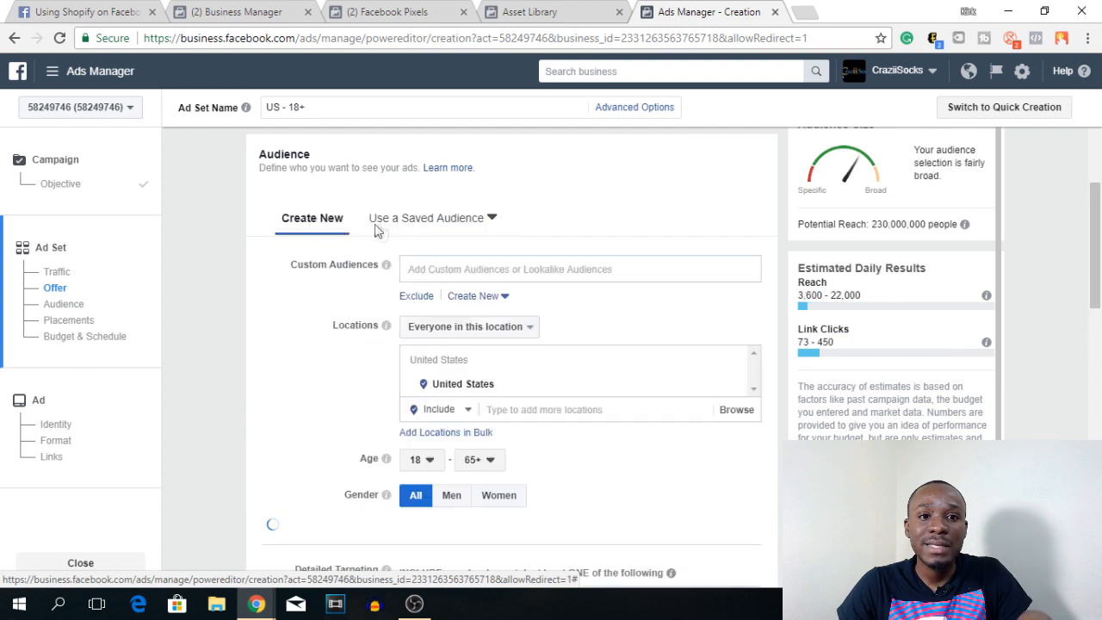
left_click(493, 221)
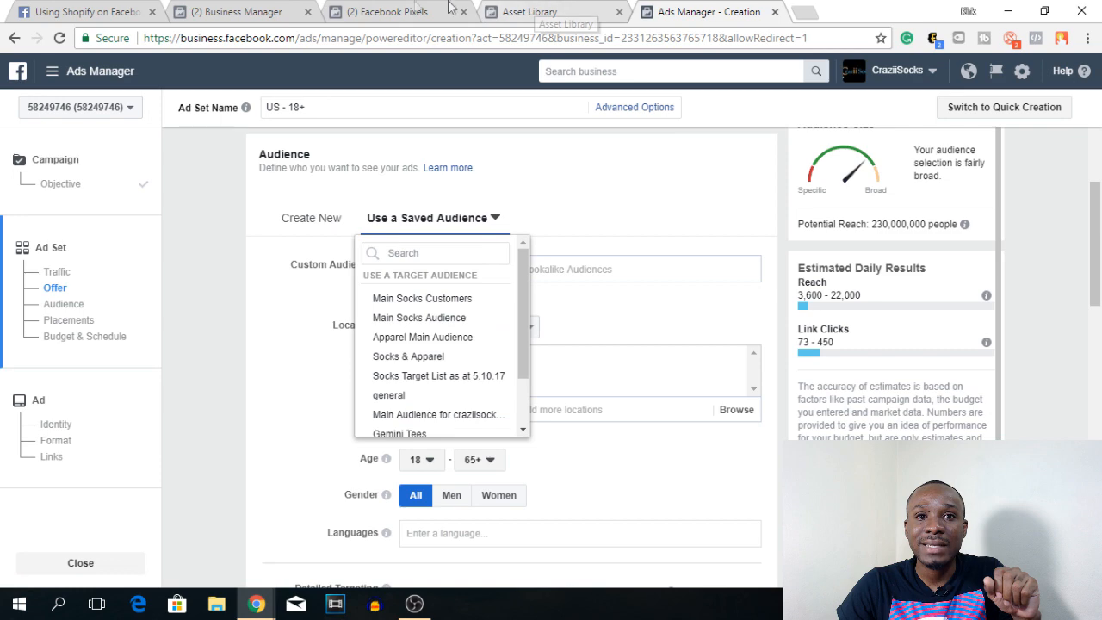
left_click_drag(522, 290, 525, 364)
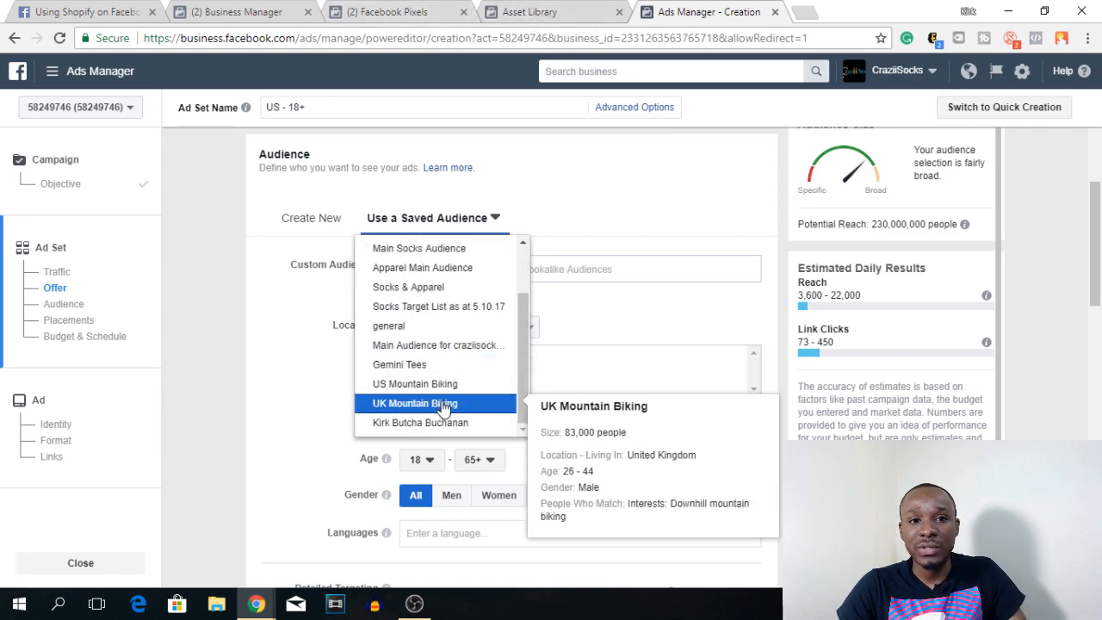
scroll(442, 406, "up", 2)
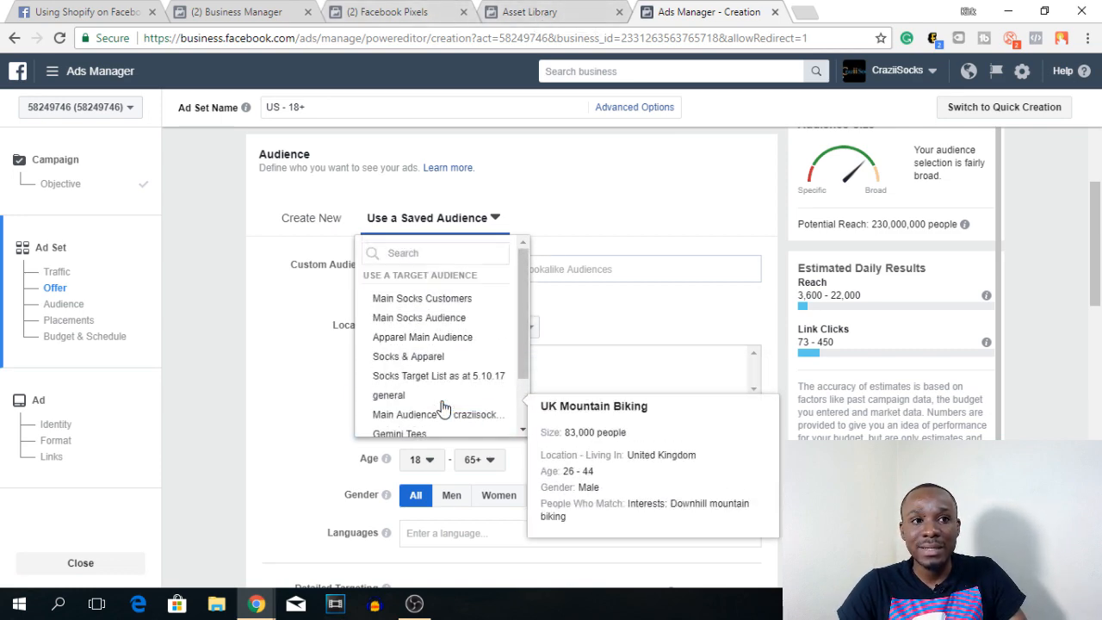
left_click(411, 6)
left_click(534, 11)
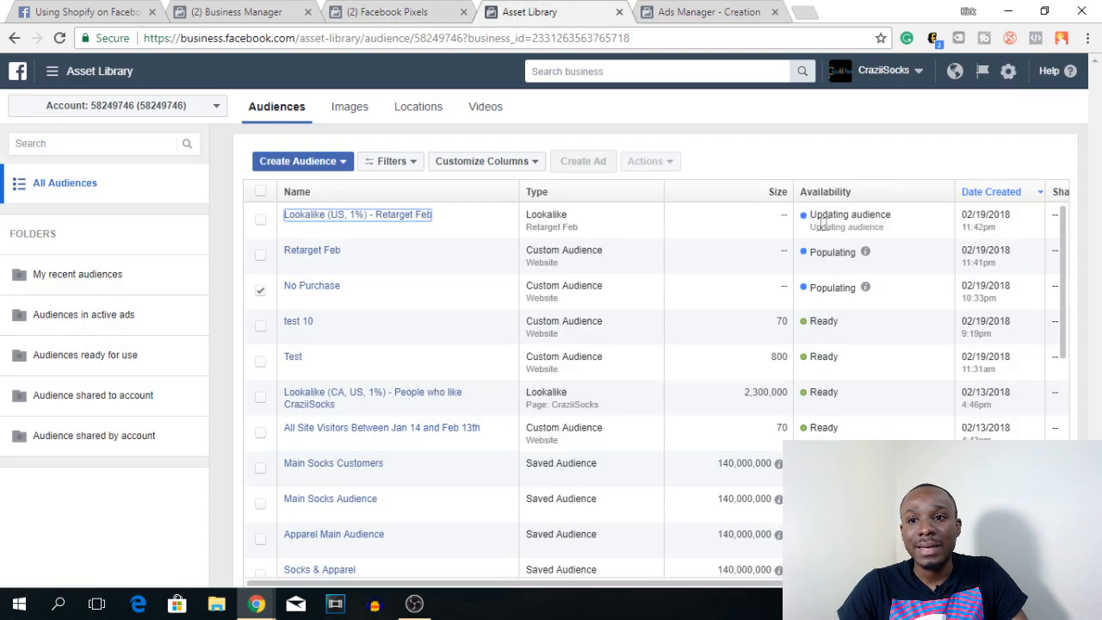
left_click(699, 11)
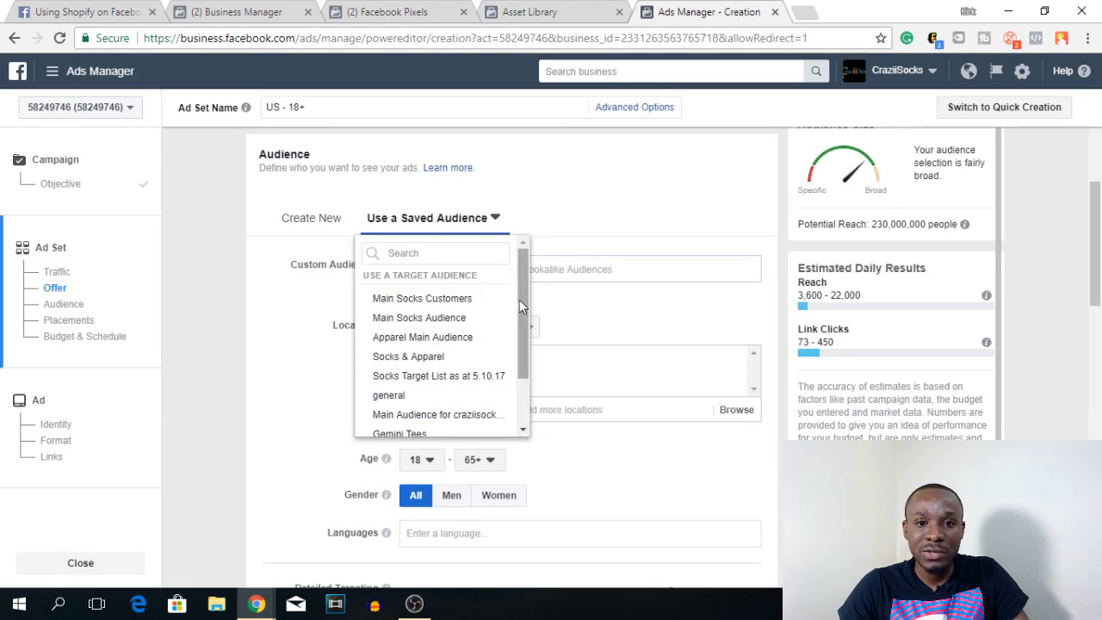
scroll(520, 299, "down", 1)
left_click(484, 345)
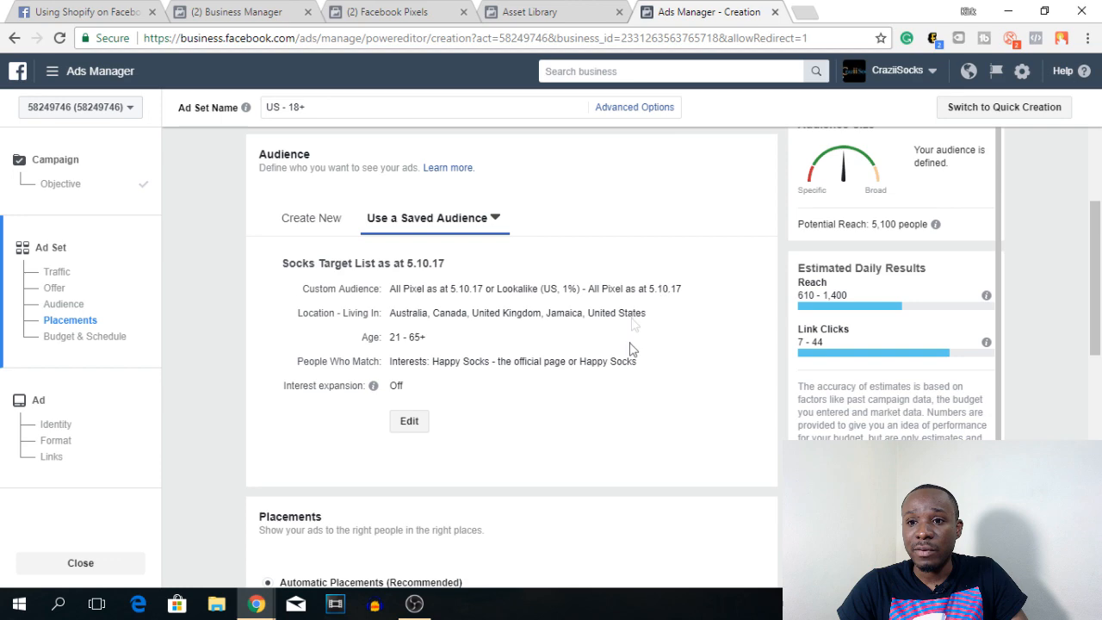
- Review the ad set's placements, daily budget, schedule and delivery optimization, and return to its audience settings
scroll(465, 389, "down", 2)
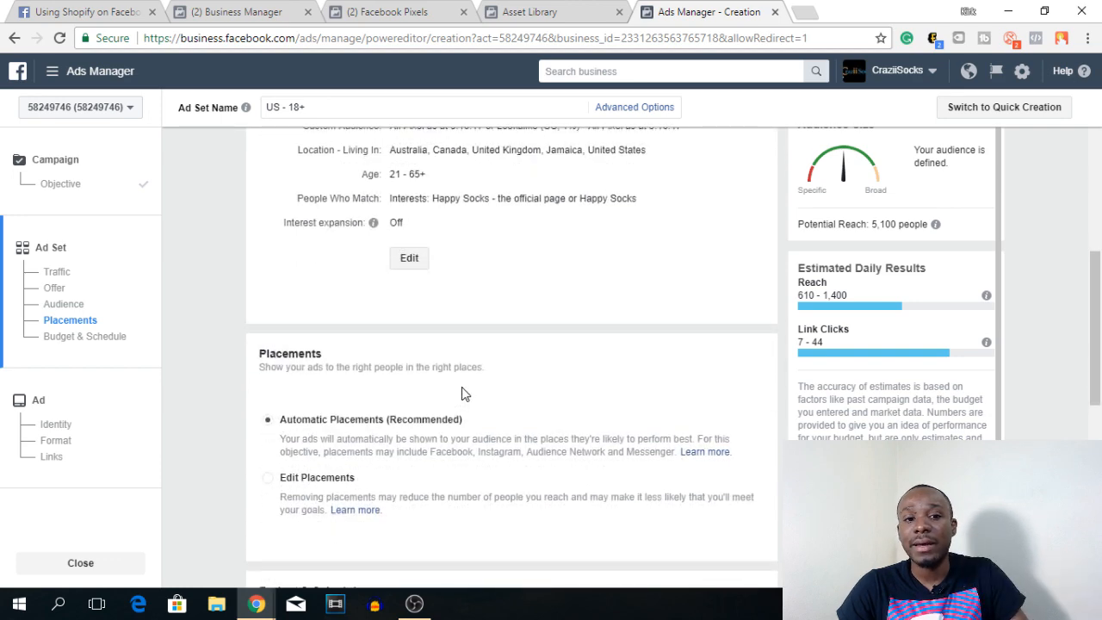
scroll(462, 394, "down", 3)
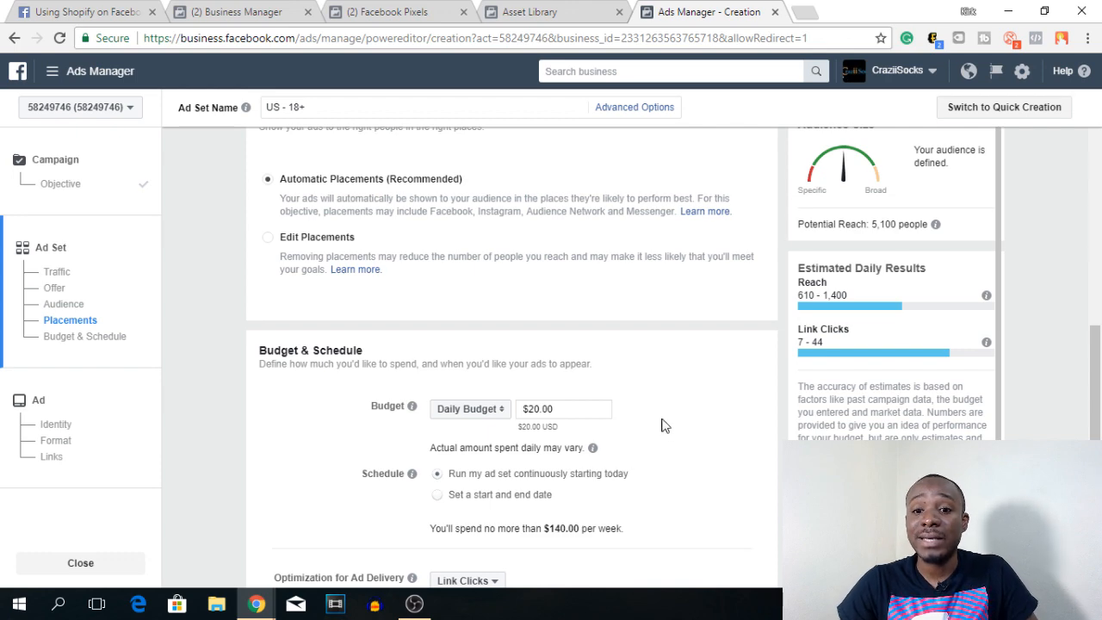
scroll(669, 431, "down", 4)
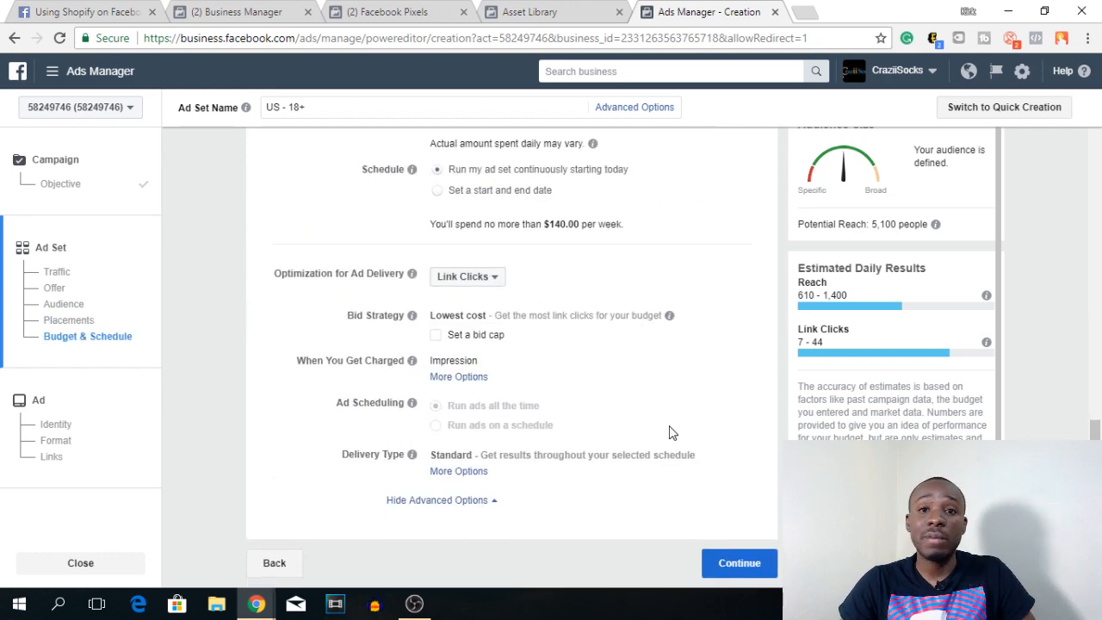
scroll(672, 433, "up", 2)
scroll(671, 432, "up", 2)
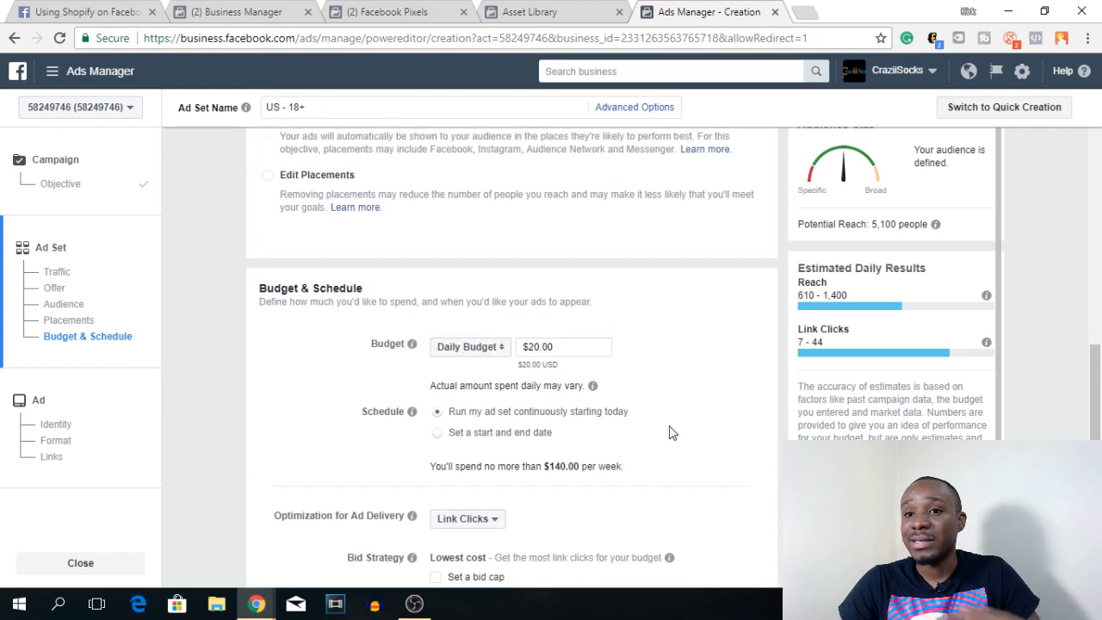
scroll(672, 432, "up", 3)
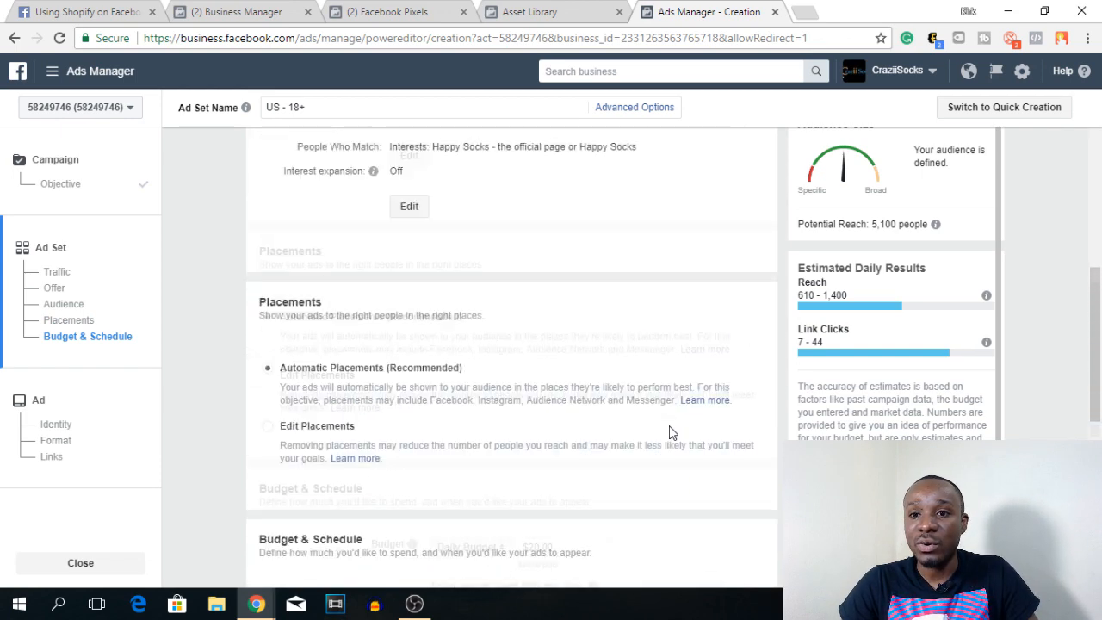
scroll(641, 399, "up", 3)
scroll(646, 399, "up", 1)
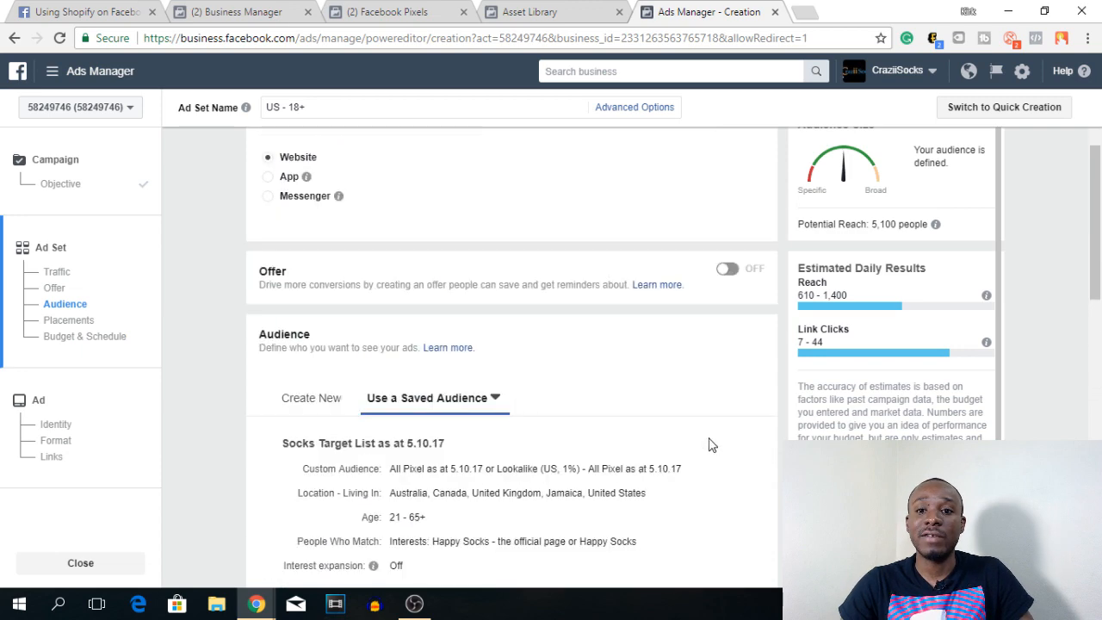